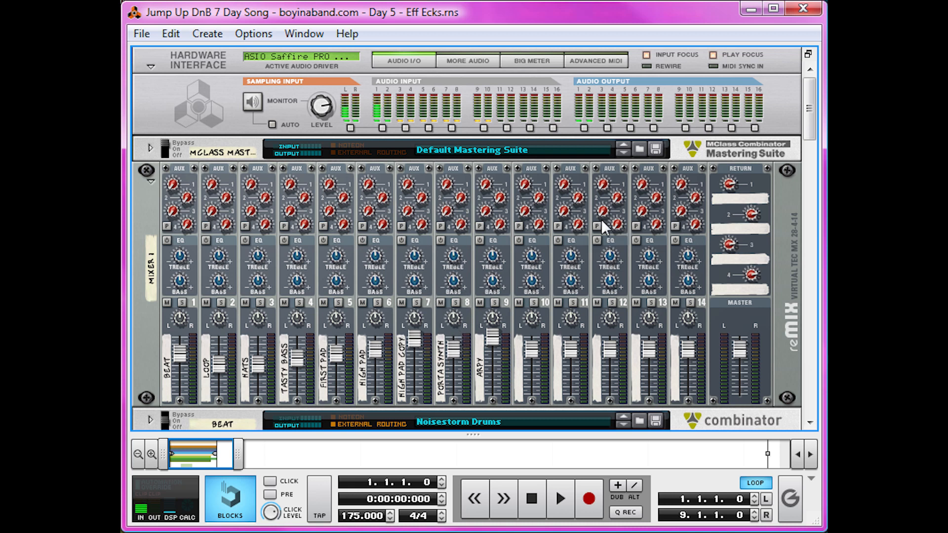
Add a new Combinator below the Arpy device in the rack and name it Build Synth.
{"action": "scroll", "coordinate": [625, 235], "scroll_direction": "down", "scroll_amount": 5}
{"action": "scroll", "coordinate": [625, 235], "scroll_direction": "down", "scroll_amount": 5}
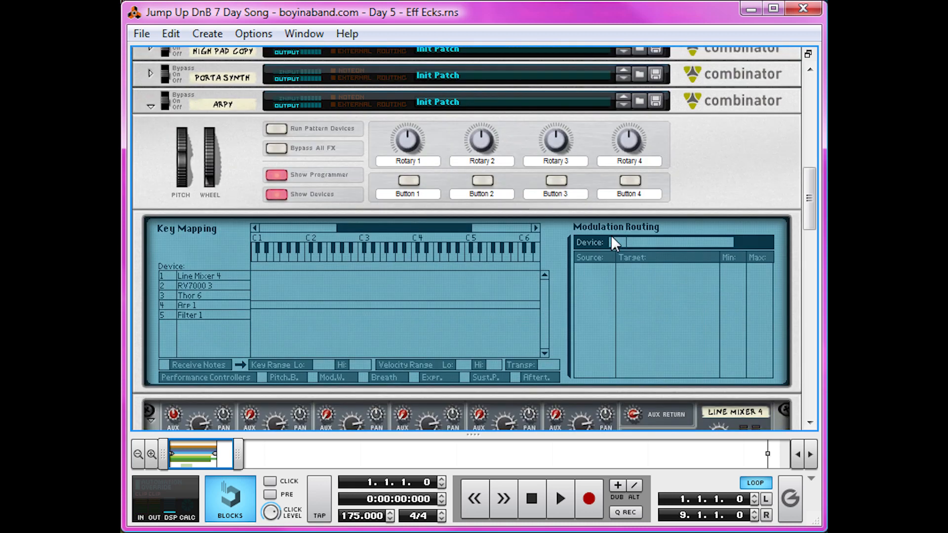
{"action": "left_click", "coordinate": [150, 101]}
{"action": "right_click", "coordinate": [217, 249]}
{"action": "left_click", "coordinate": [326, 197]}
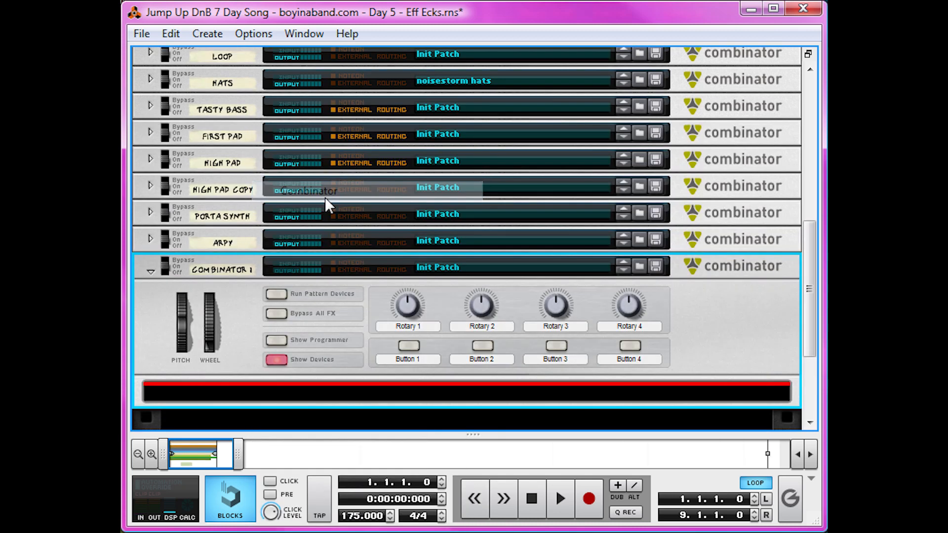
{"action": "left_click", "coordinate": [231, 266]}
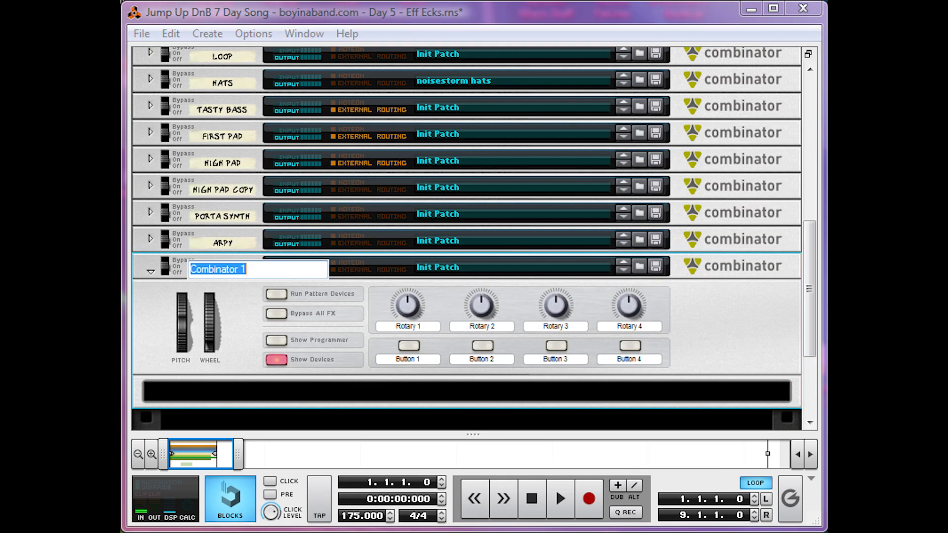
{"action": "type", "text": "Build Synth"}
{"action": "key", "text": "Return"}
Add a Line Mixer 6:2 inside the Build Synth Combinator.
{"action": "right_click", "coordinate": [324, 388]}
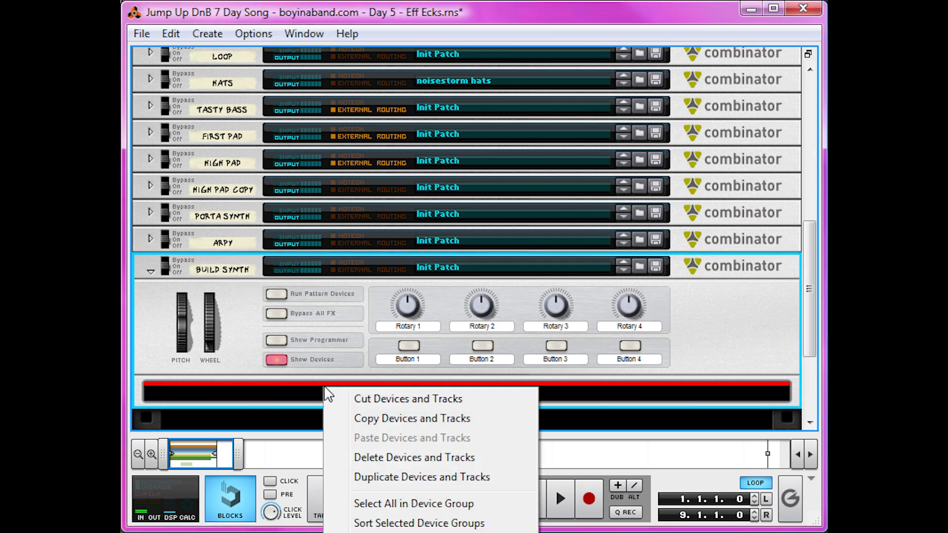
{"action": "mouse_move", "coordinate": [513, 530]}
{"action": "left_click", "coordinate": [688, 267]}
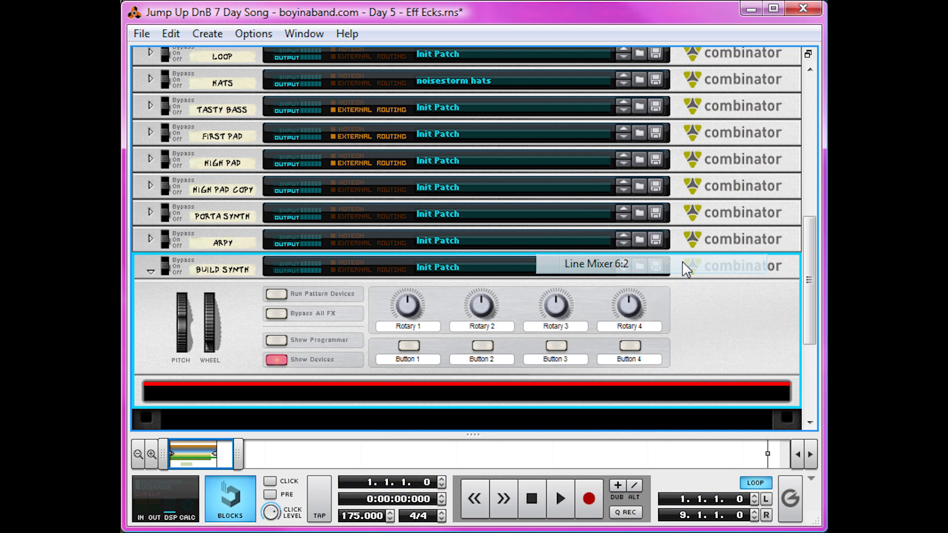
Add a Thor synthesizer below the line mixer, initialized to Init Patch, and open its programmer.
{"action": "right_click", "coordinate": [704, 431]}
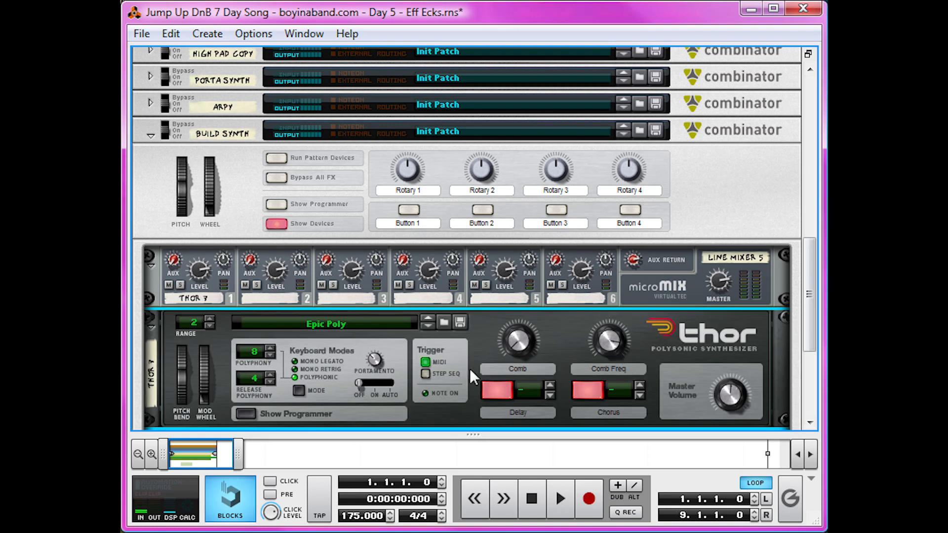
{"action": "right_click", "coordinate": [469, 362]}
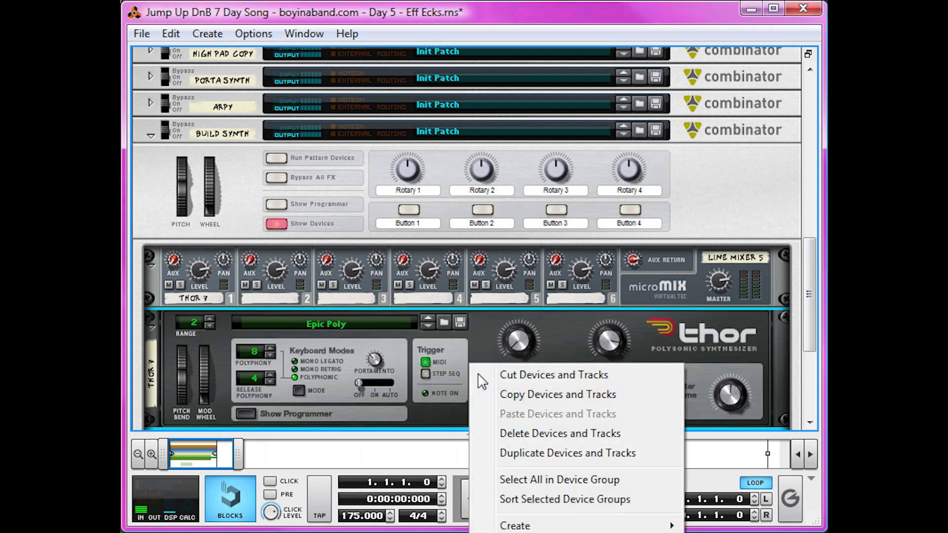
{"action": "left_click", "coordinate": [523, 532]}
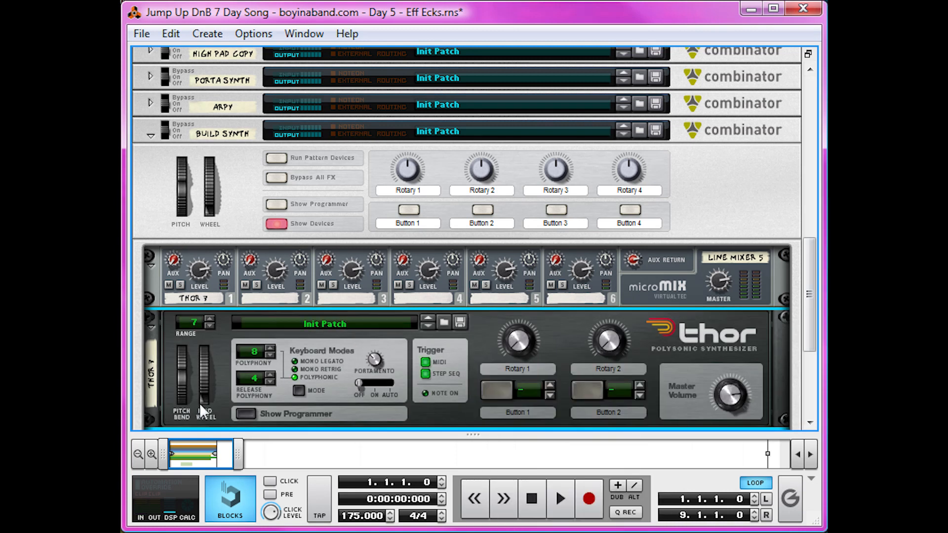
{"action": "left_click", "coordinate": [242, 408]}
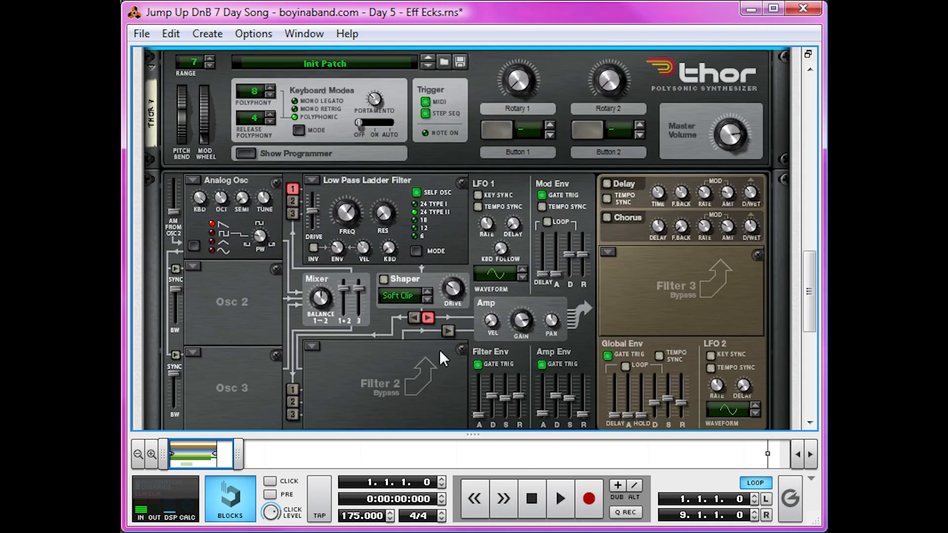
Bring up the sequencer and draw an eight-bar clip from bar 1 on the Build Synth track.
{"action": "left_click_drag", "start_coordinate": [471, 434], "coordinate": [471, 49]}
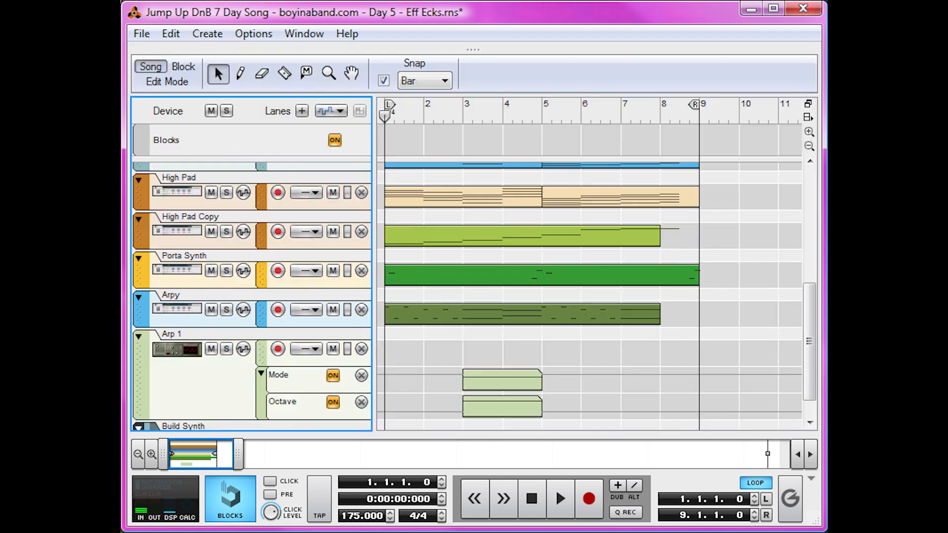
{"action": "scroll", "coordinate": [500, 277], "scroll_direction": "down", "scroll_amount": 1}
{"action": "key", "text": "w"}
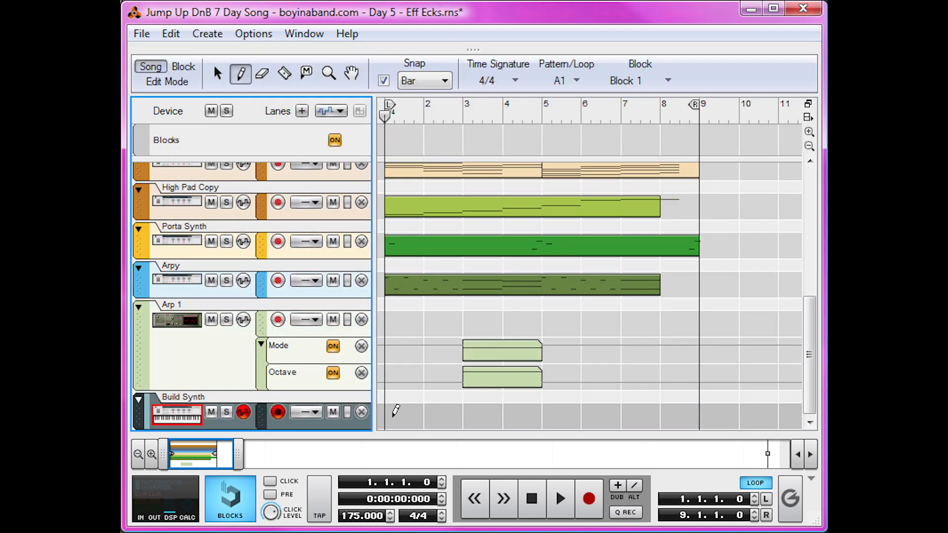
{"action": "left_click", "coordinate": [395, 416]}
{"action": "left_click_drag", "start_coordinate": [446, 403], "coordinate": [672, 393]}
{"action": "key", "text": "q"}
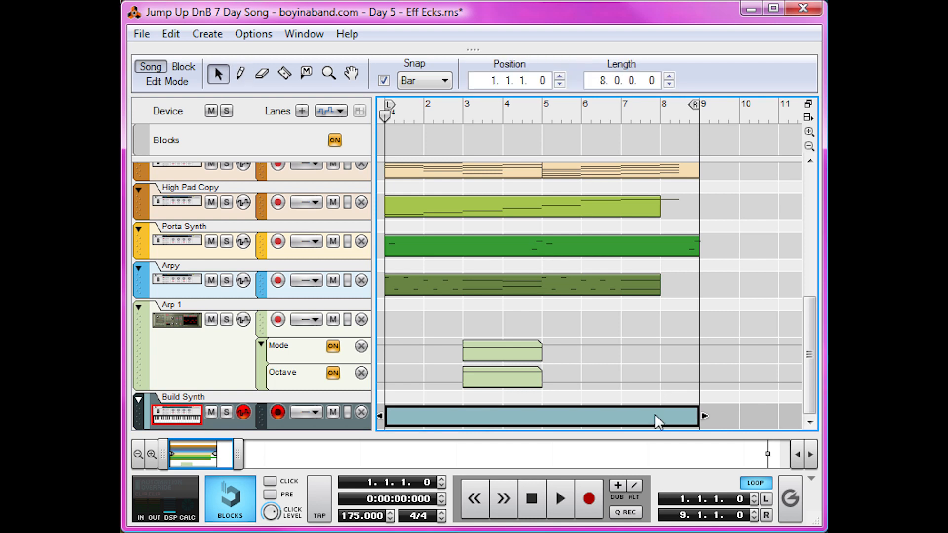
Open the Build Synth clip for editing and draw a C3 note spanning all eight bars.
{"action": "double_click", "coordinate": [653, 413]}
{"action": "left_click", "coordinate": [422, 320]}
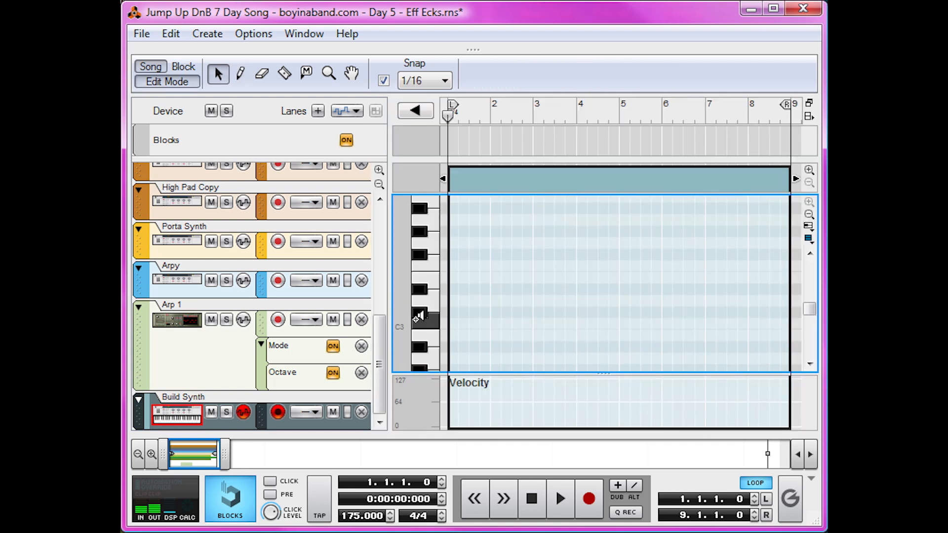
{"action": "key", "text": "w"}
{"action": "mouse_move", "coordinate": [451, 323]}
{"action": "left_mouse_down"}
{"action": "mouse_move", "coordinate": [626, 321]}
{"action": "mouse_move", "coordinate": [791, 301]}
{"action": "left_mouse_up"}
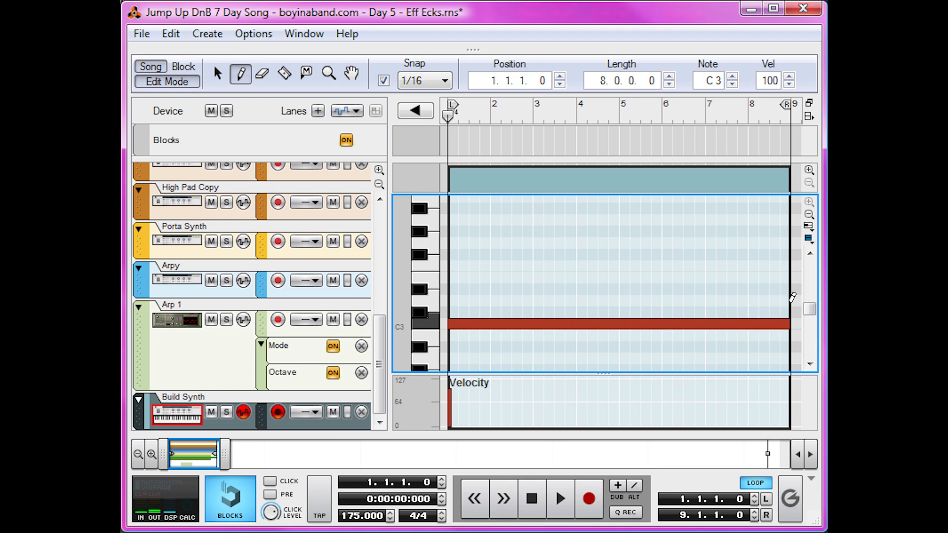
{"action": "key", "text": "q"}
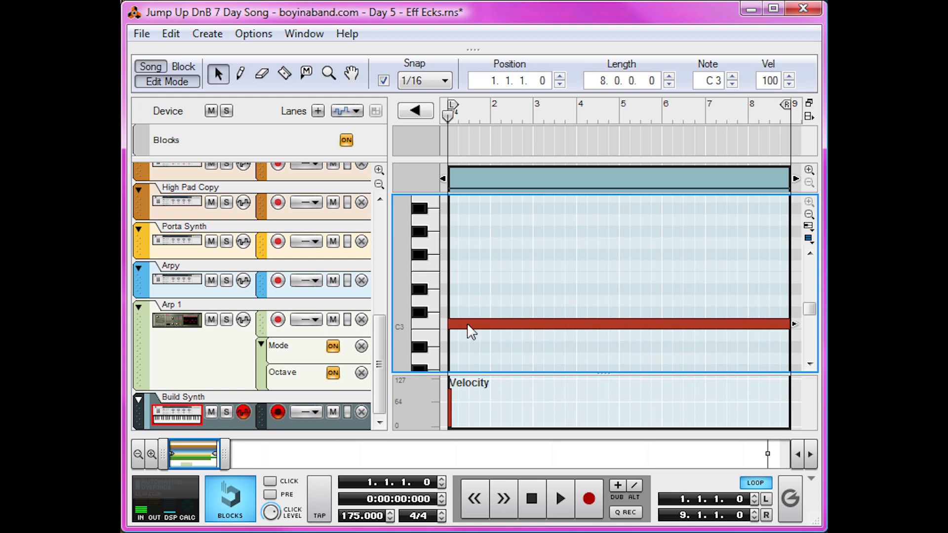
Create a Pitch Bend automation lane for the Build Synth track.
{"action": "right_click", "coordinate": [468, 326]}
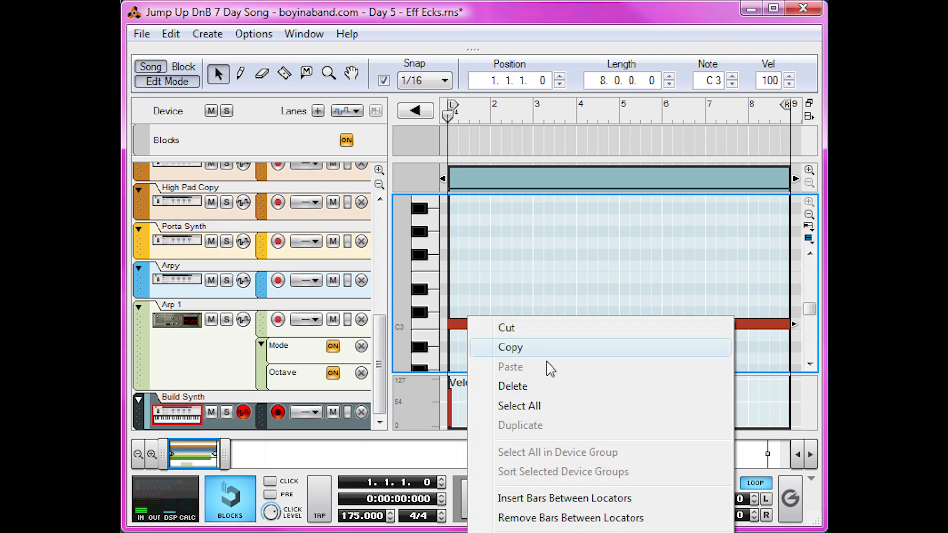
{"action": "left_click", "coordinate": [560, 532]}
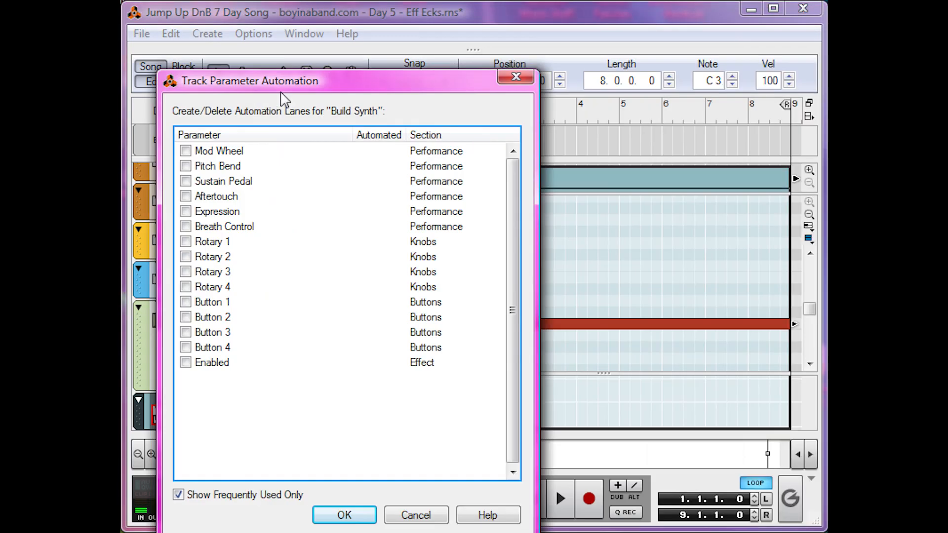
{"action": "left_click_drag", "start_coordinate": [283, 92], "coordinate": [458, 60]}
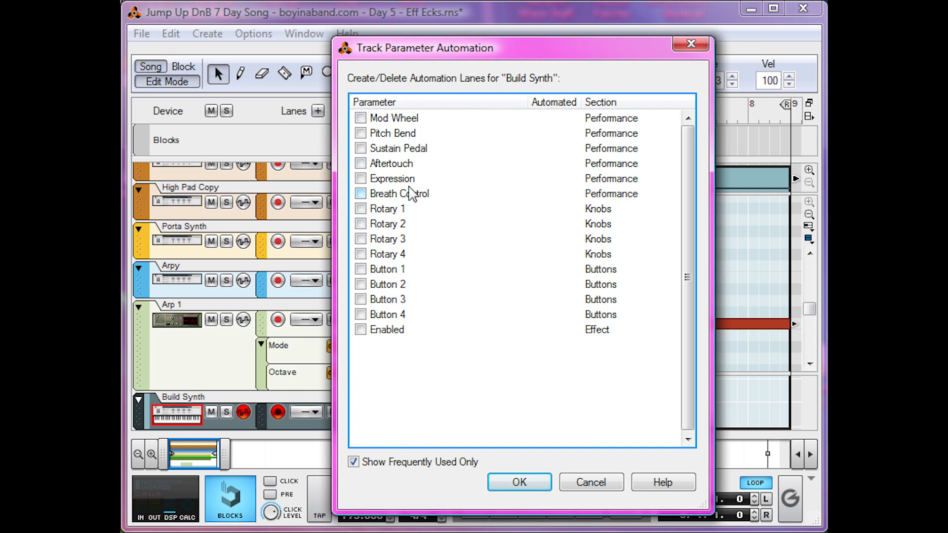
{"action": "left_click", "coordinate": [391, 133]}
{"action": "left_click", "coordinate": [523, 482]}
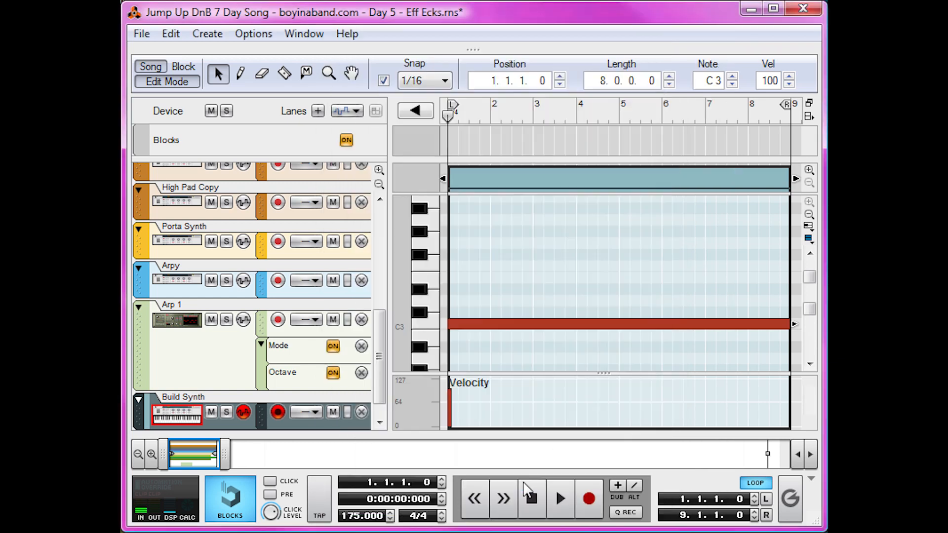
Enlarge the Pitch Bend lane and draw a straight ramp from -8192 at bar 1 to 8191 at the end of bar 8.
{"action": "left_click_drag", "start_coordinate": [573, 340], "coordinate": [572, 247]}
{"action": "left_click", "coordinate": [808, 259]}
{"action": "left_click", "coordinate": [808, 259]}
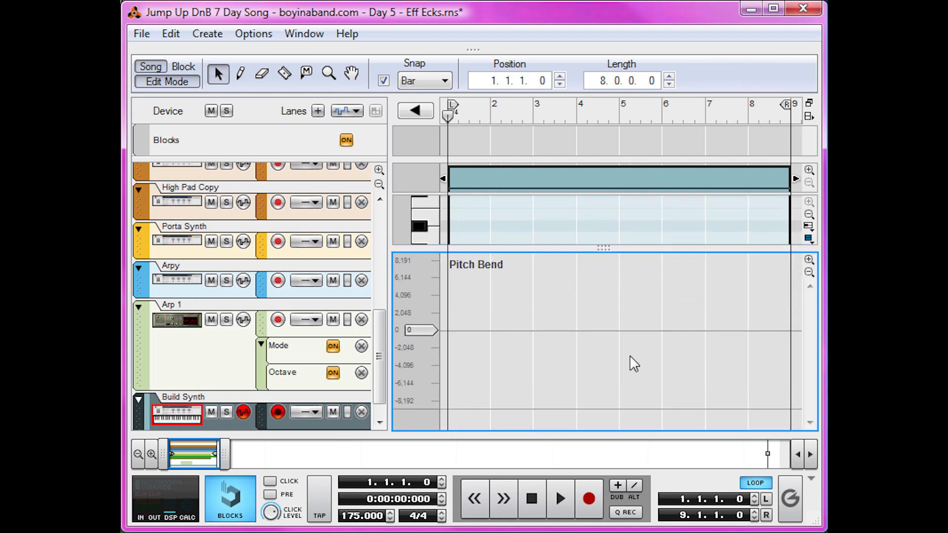
{"action": "key", "text": "p"}
{"action": "left_click", "coordinate": [450, 401]}
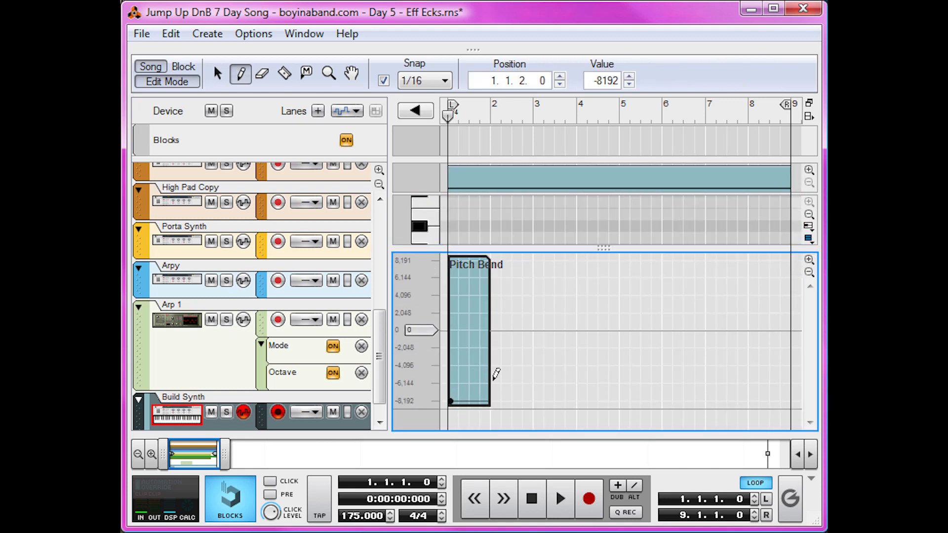
{"action": "left_click_drag", "start_coordinate": [788, 253], "coordinate": [785, 260]}
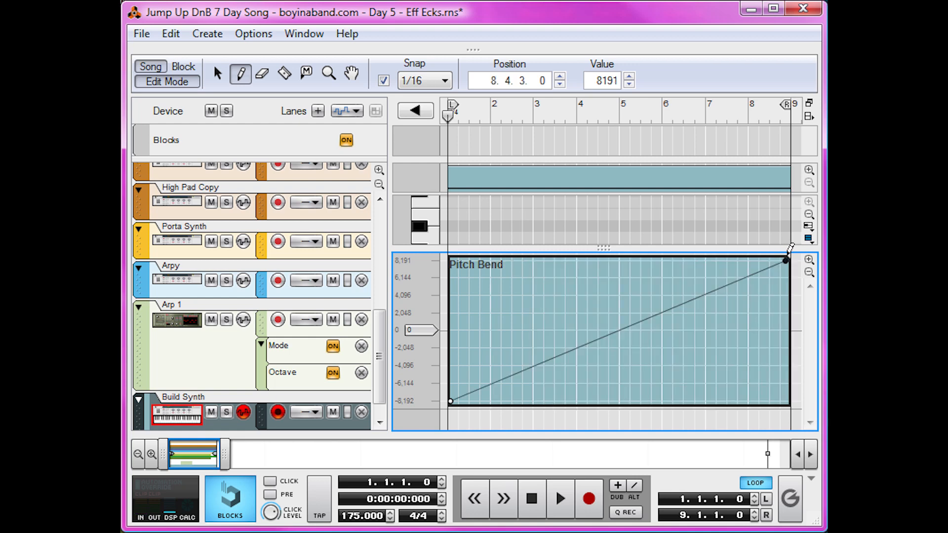
{"action": "key", "text": "q"}
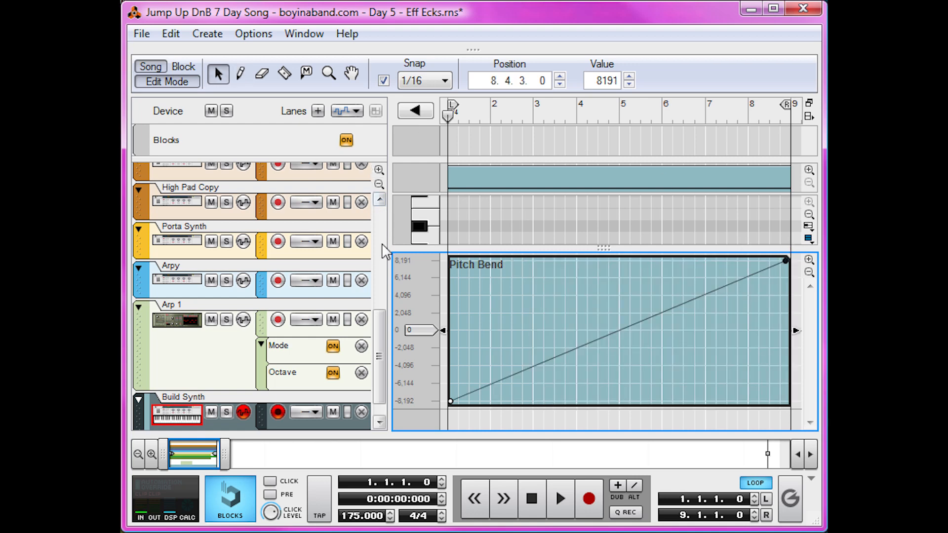
Solo the Build Synth track during playback, and stop the song.
{"action": "key", "text": "space"}
{"action": "left_click", "coordinate": [227, 412]}
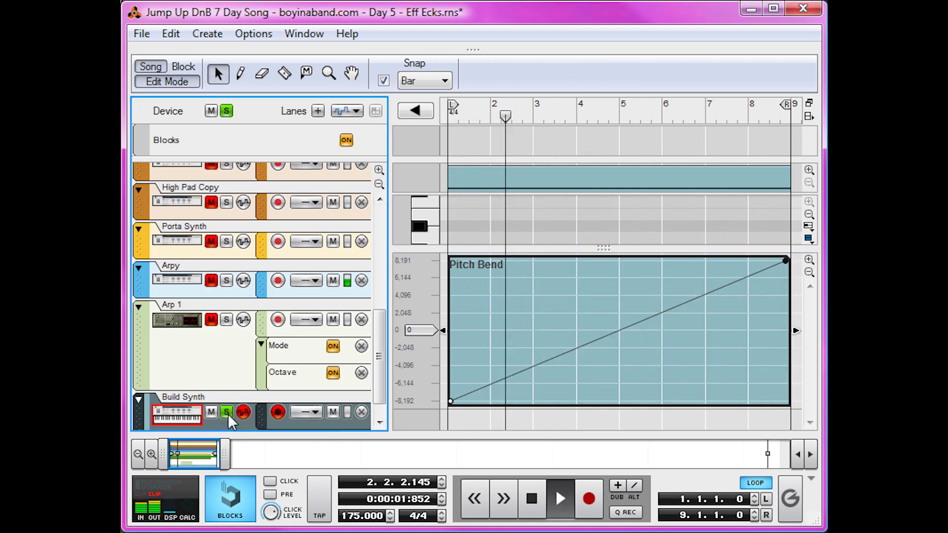
{"action": "key", "text": "space"}
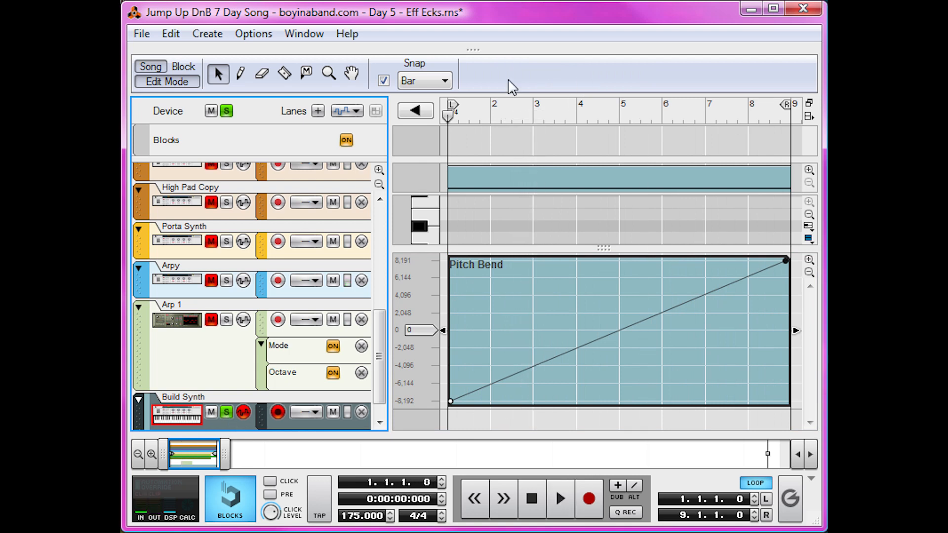
Return to the rack, set Thor's pitch bend range to 12, and play back the rising synth.
{"action": "left_click_drag", "start_coordinate": [473, 49], "coordinate": [422, 417]}
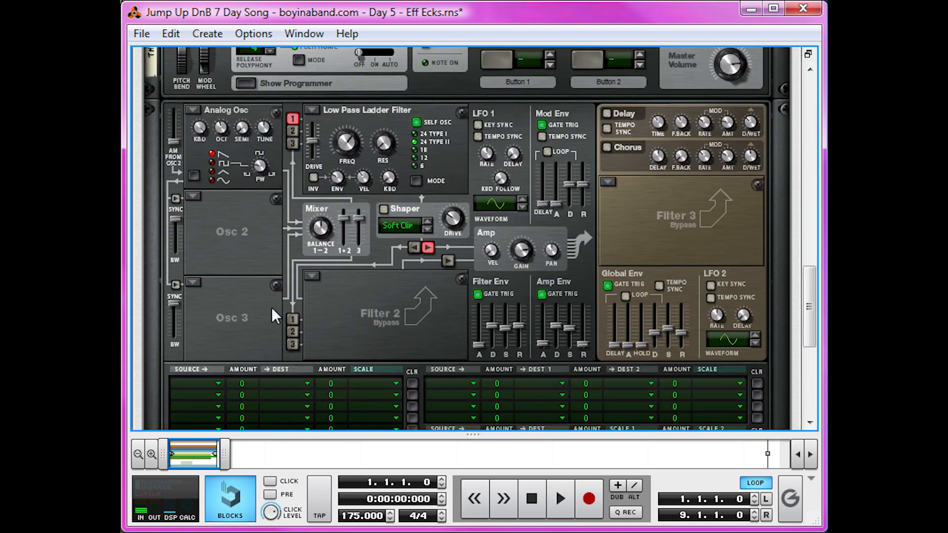
{"action": "scroll", "coordinate": [272, 308], "scroll_direction": "up", "scroll_amount": 3}
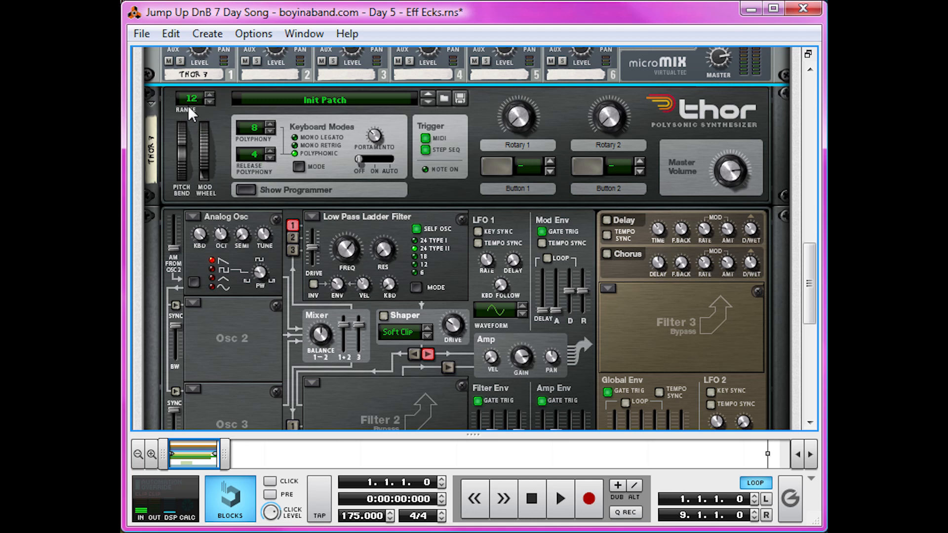
{"action": "key", "text": "space"}
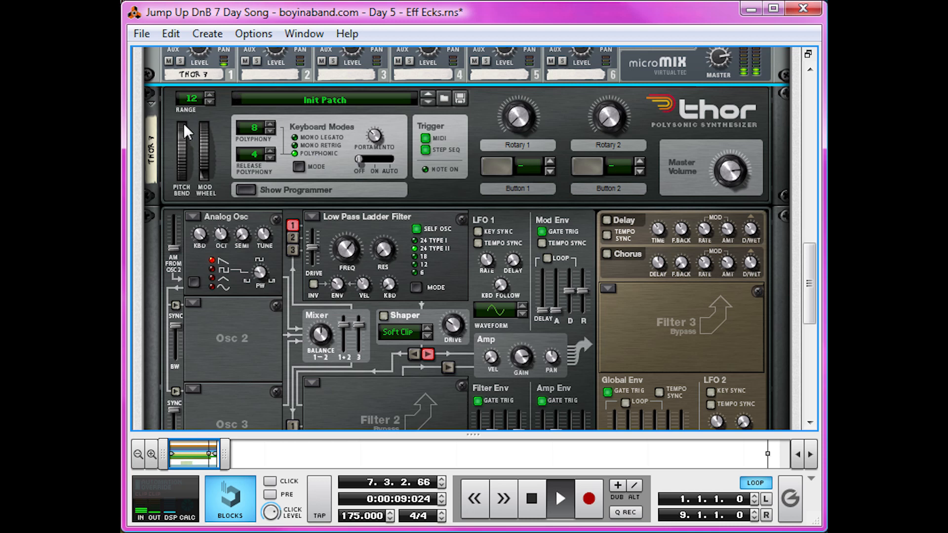
{"action": "key", "text": "space"}
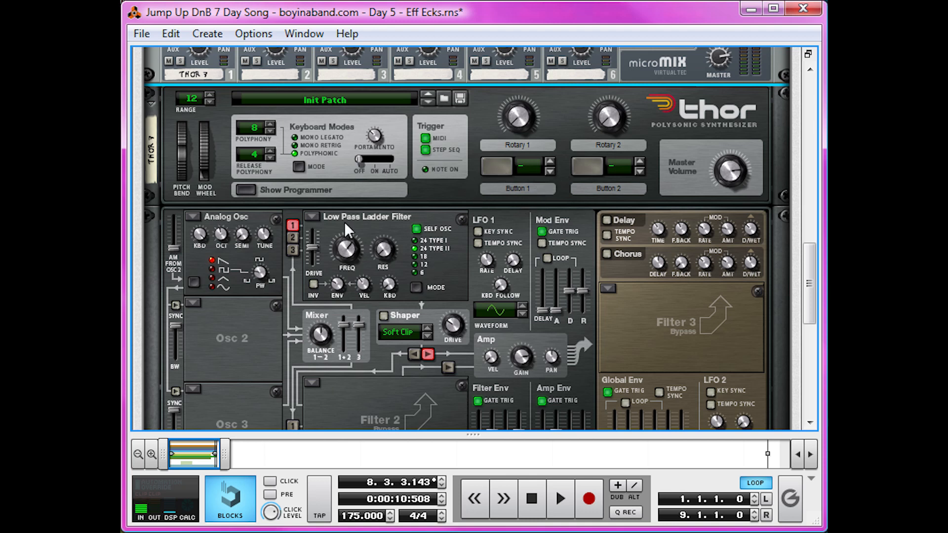
Load a Multi Oscillator into Thor's Osc 2 and Osc 3 slots, and set Osc 3's octave to 6.
{"action": "left_click", "coordinate": [196, 306]}
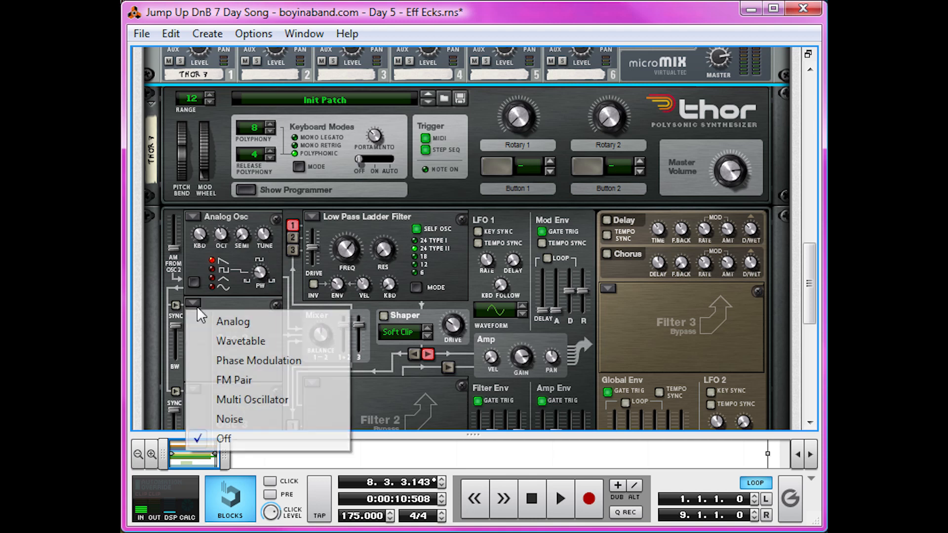
{"action": "left_click", "coordinate": [247, 395]}
{"action": "scroll", "coordinate": [241, 351], "scroll_direction": "down", "scroll_amount": 1}
{"action": "left_click", "coordinate": [192, 337]}
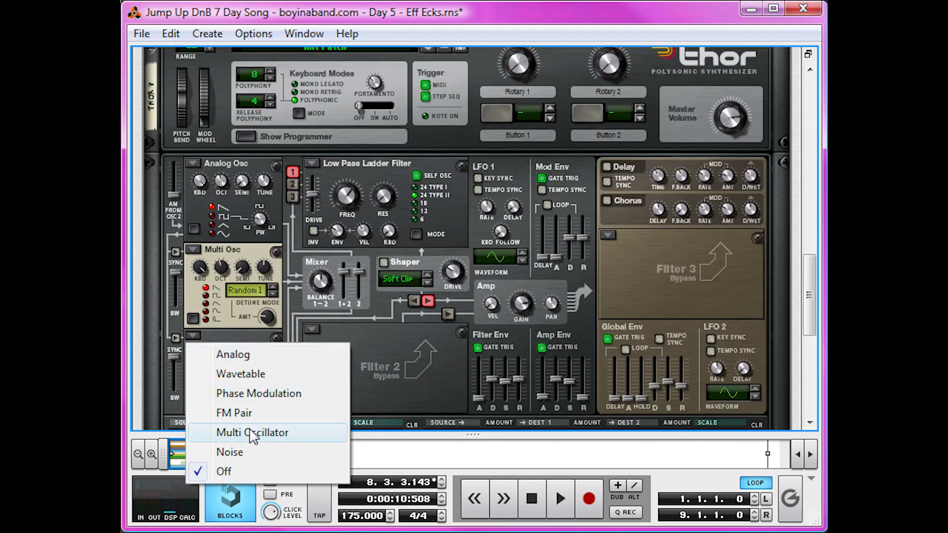
{"action": "left_click", "coordinate": [253, 432]}
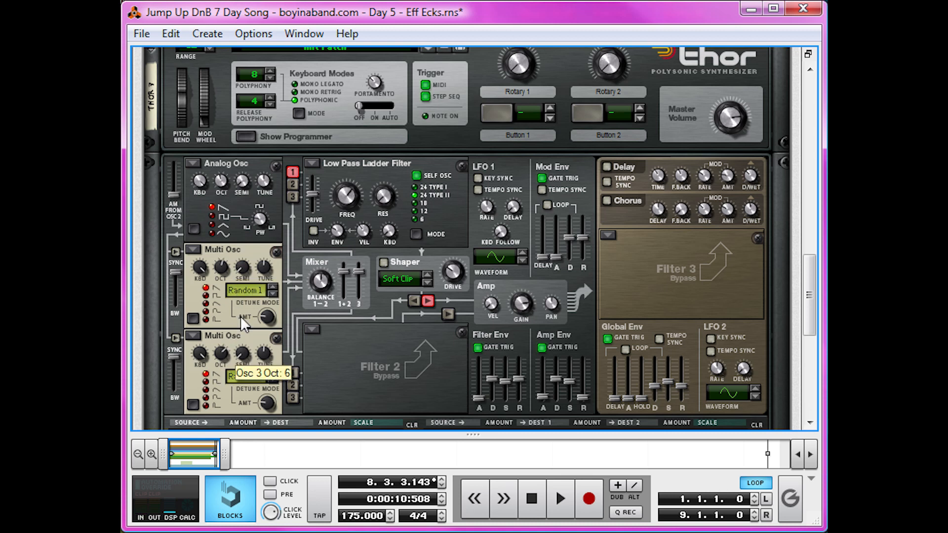
Route oscillators 2 and 3 into the Low Pass Ladder Filter and raise the Amp Env sustain to -0.0 dB.
{"action": "left_click", "coordinate": [293, 198]}
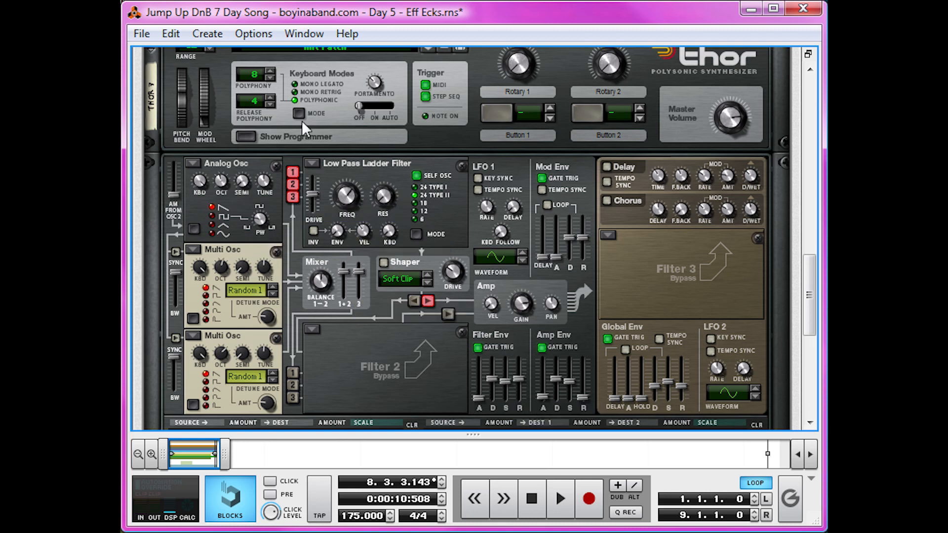
{"action": "left_click_drag", "start_coordinate": [574, 384], "coordinate": [573, 359]}
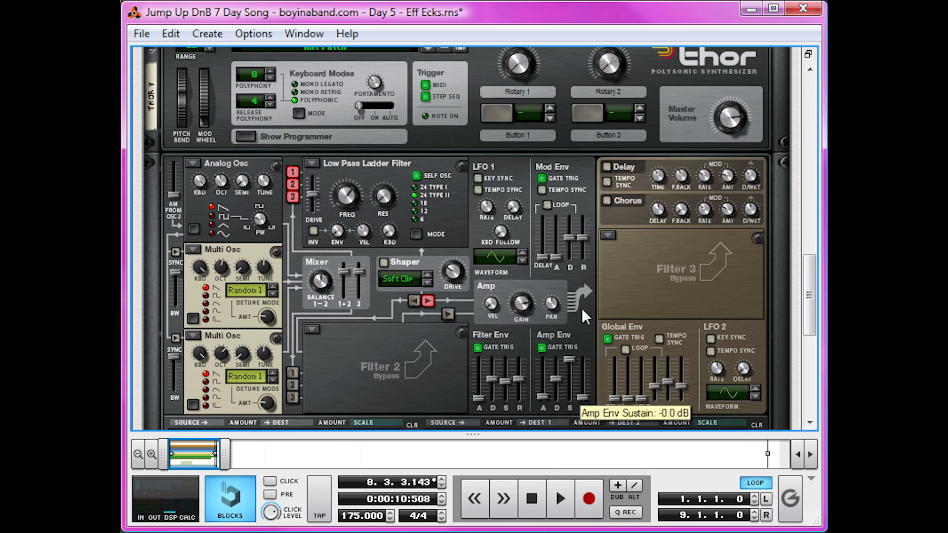
{"action": "left_click", "coordinate": [543, 508]}
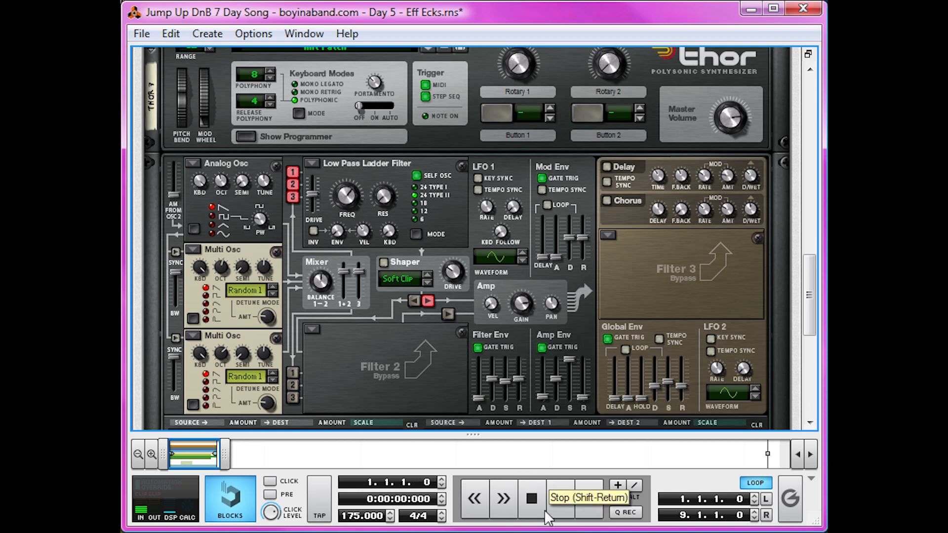
Turn on Thor's Chorus effect and try out the Low Pass Ladder Filter's frequency during playback.
{"action": "left_click", "coordinate": [548, 499]}
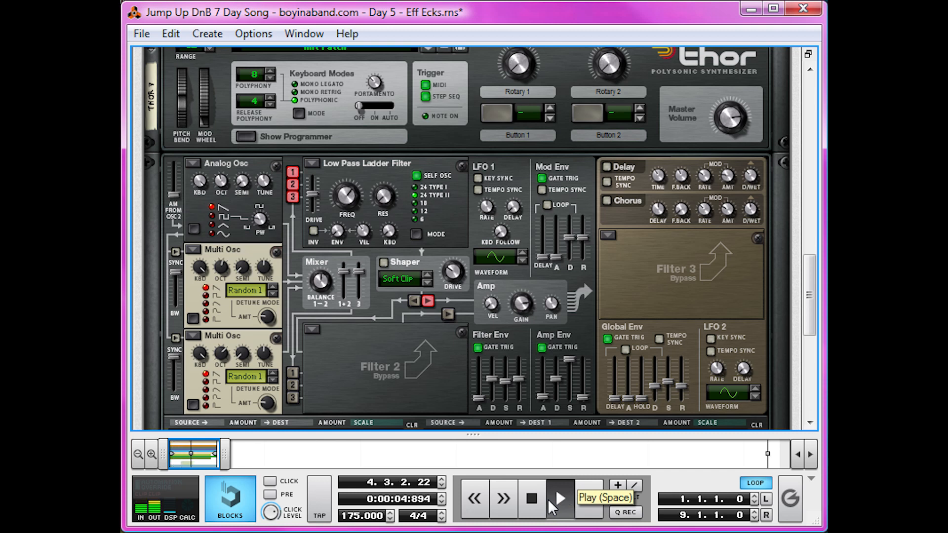
{"action": "left_click", "coordinate": [607, 200]}
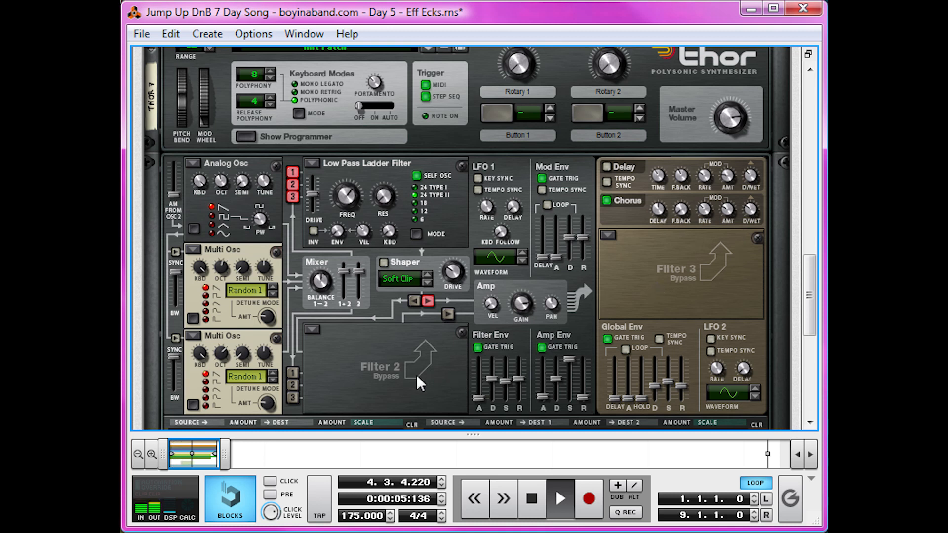
{"action": "key", "text": "space"}
{"action": "key", "text": "shift+Return"}
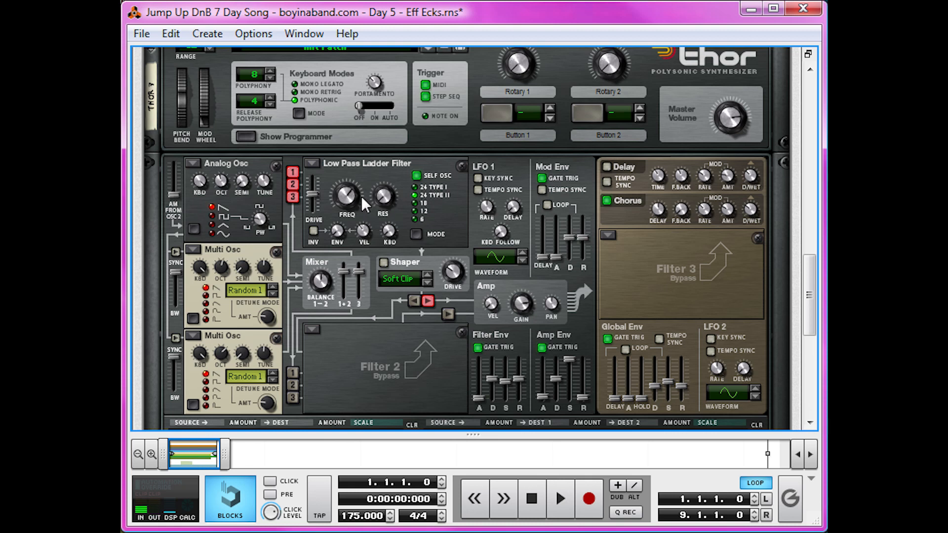
{"action": "key", "text": "space"}
{"action": "left_click_drag", "start_coordinate": [339, 200], "coordinate": [336, 229]}
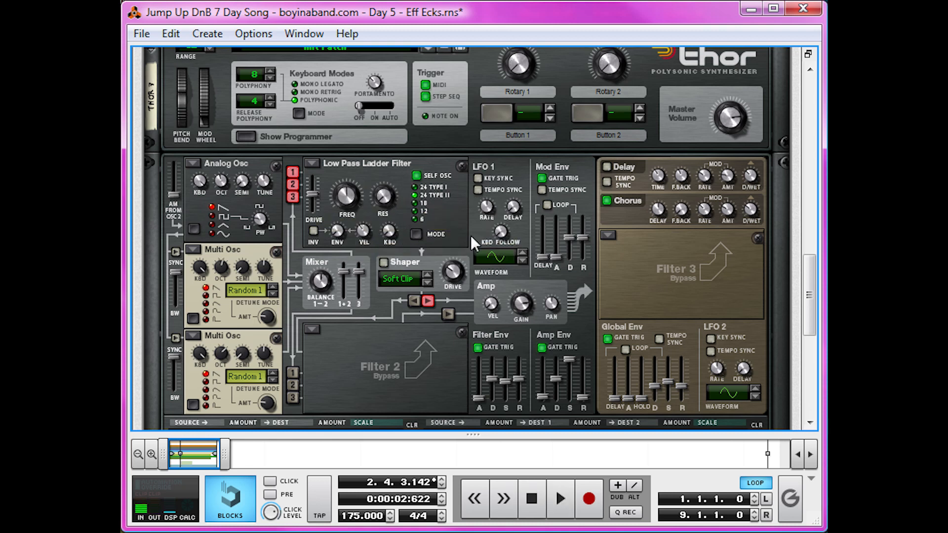
Load a Comb Filter into Thor's Filter 3 slot and lower its frequency while the build-up plays.
{"action": "left_click", "coordinate": [603, 238]}
{"action": "left_click", "coordinate": [641, 294]}
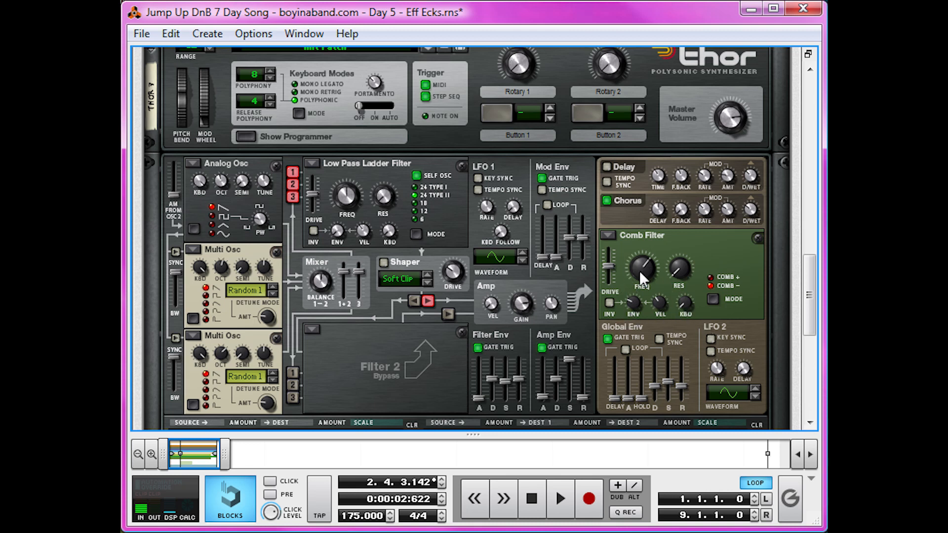
{"action": "left_click", "coordinate": [531, 498]}
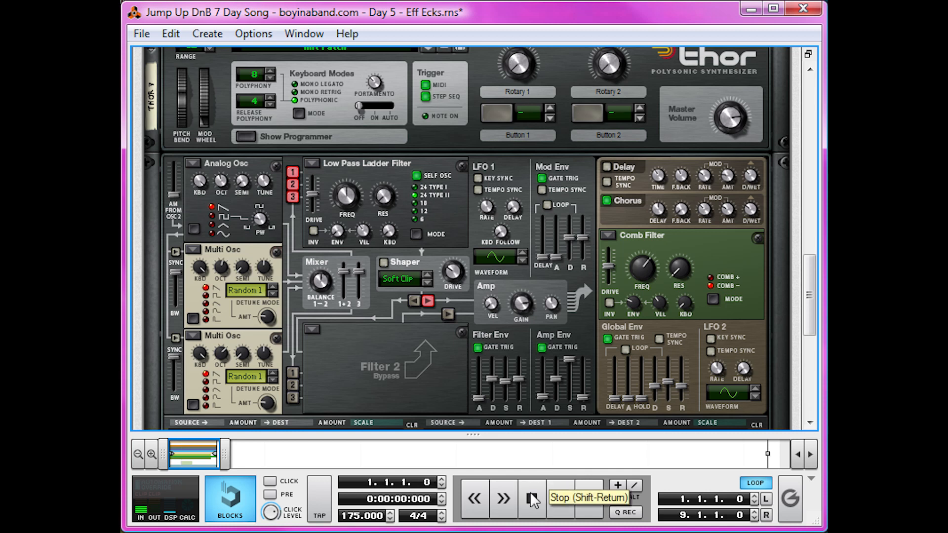
{"action": "key", "text": "space"}
{"action": "left_click_drag", "start_coordinate": [641, 274], "coordinate": [650, 390]}
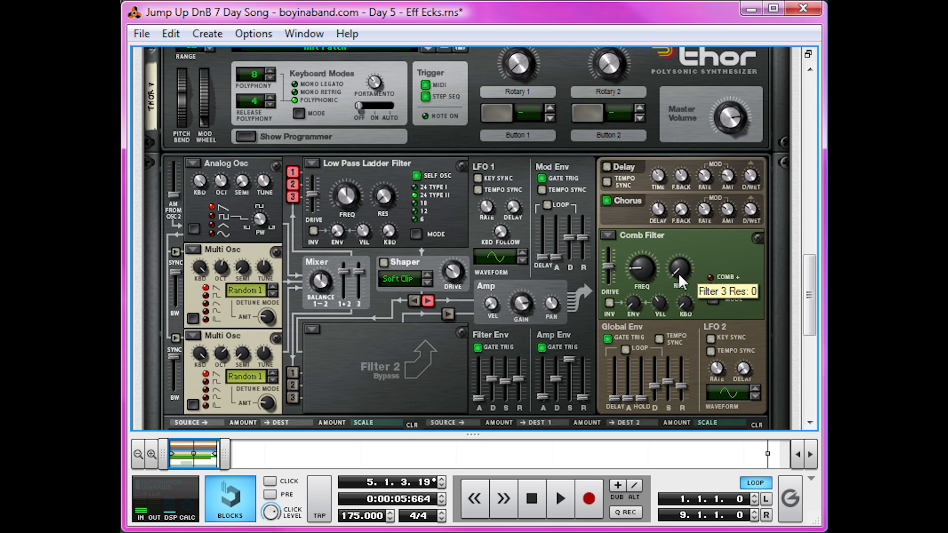
{"action": "left_click", "coordinate": [531, 499]}
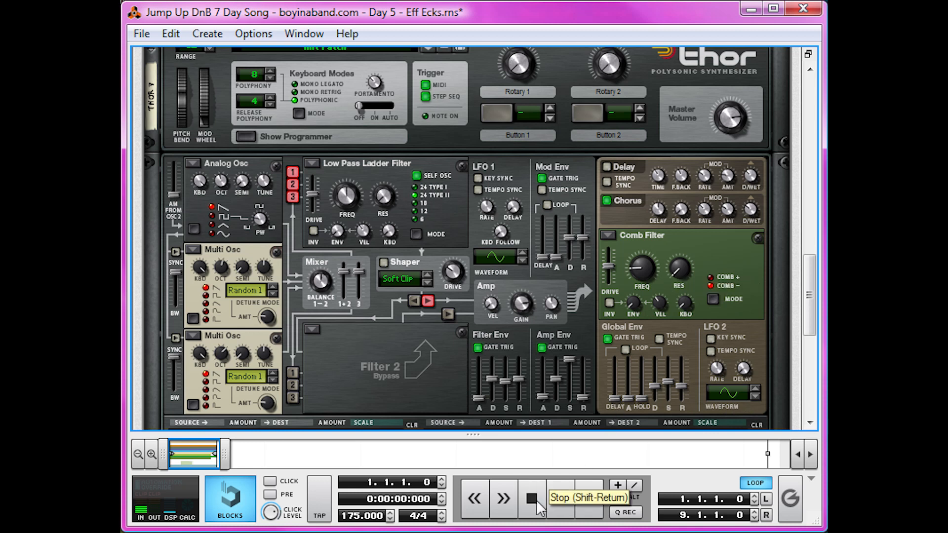
Raise the Comb Filter's resonance during playback and play the build-up again from the start.
{"action": "key", "text": "space"}
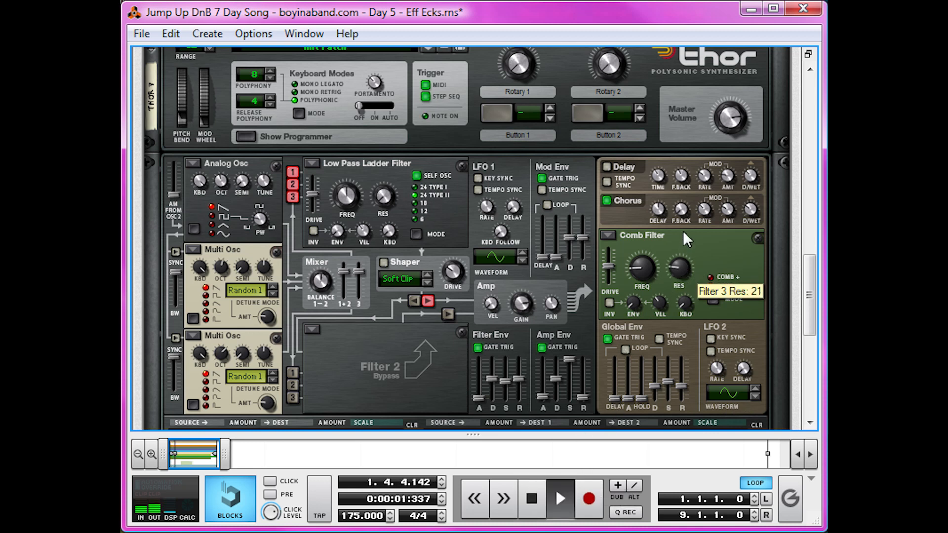
{"action": "key", "text": "space"}
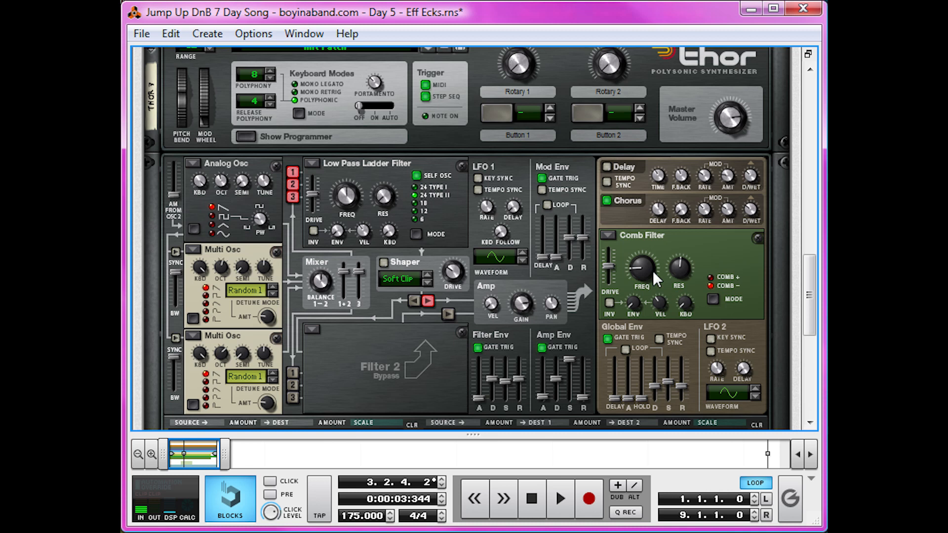
{"action": "left_click", "coordinate": [535, 495]}
{"action": "key", "text": "space"}
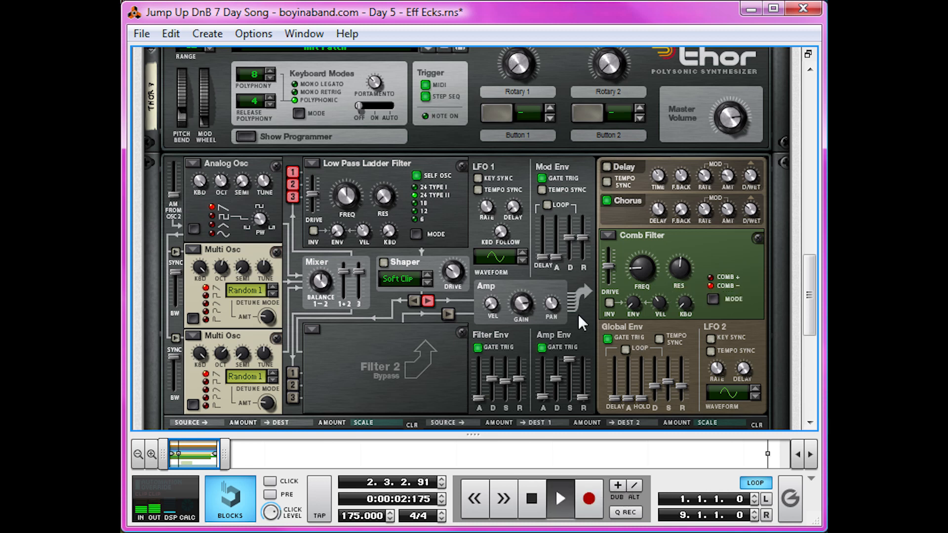
{"action": "key", "text": "space"}
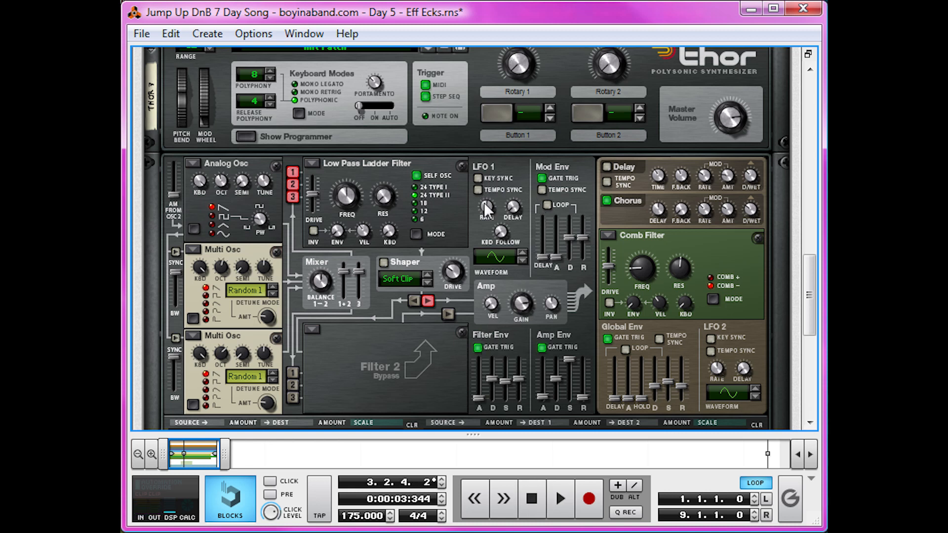
Set LFO 1's rate to 0.07 Hz and route LFO 1 to Filter 3's frequency with both amounts at 100.
{"action": "left_click_drag", "start_coordinate": [484, 202], "coordinate": [481, 273]}
{"action": "mouse_move", "coordinate": [485, 216]}
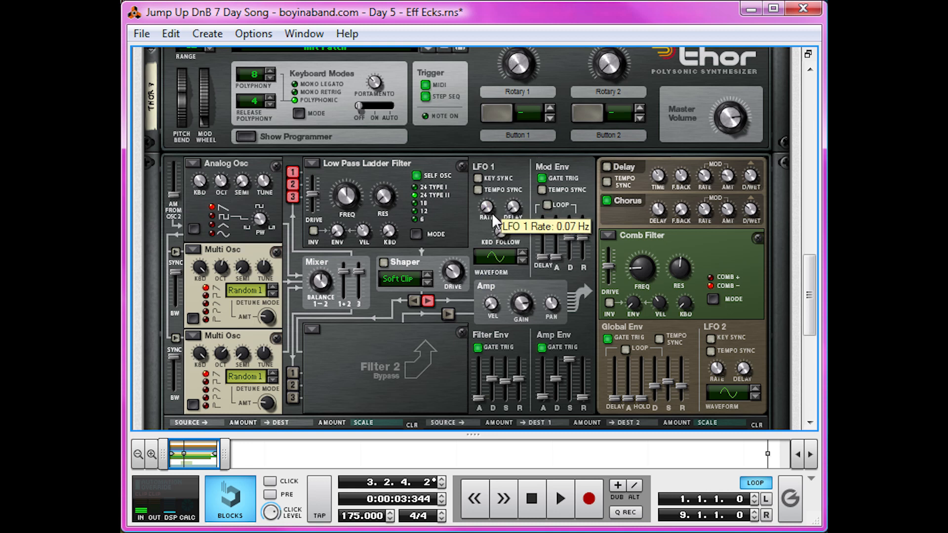
{"action": "scroll", "coordinate": [360, 380], "scroll_direction": "down", "scroll_amount": 6}
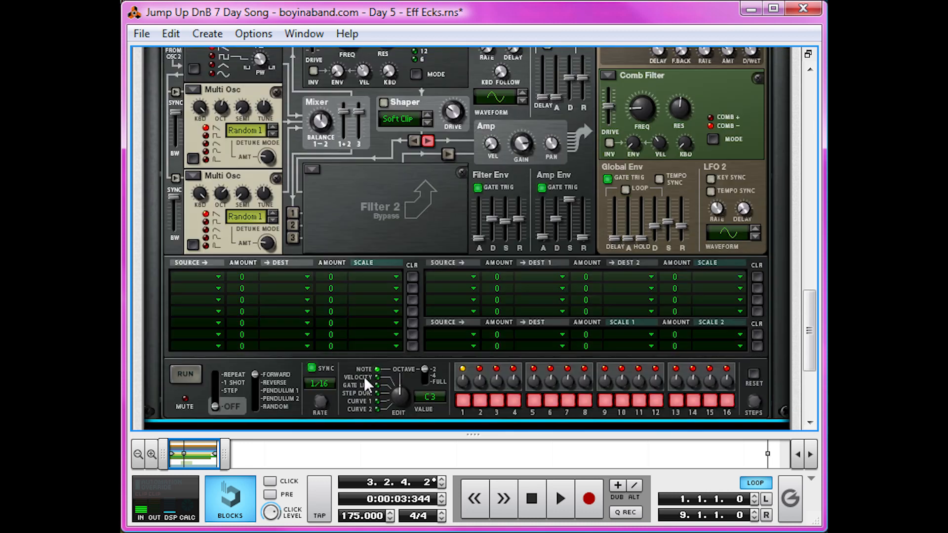
{"action": "scroll", "coordinate": [301, 363], "scroll_direction": "up", "scroll_amount": 3}
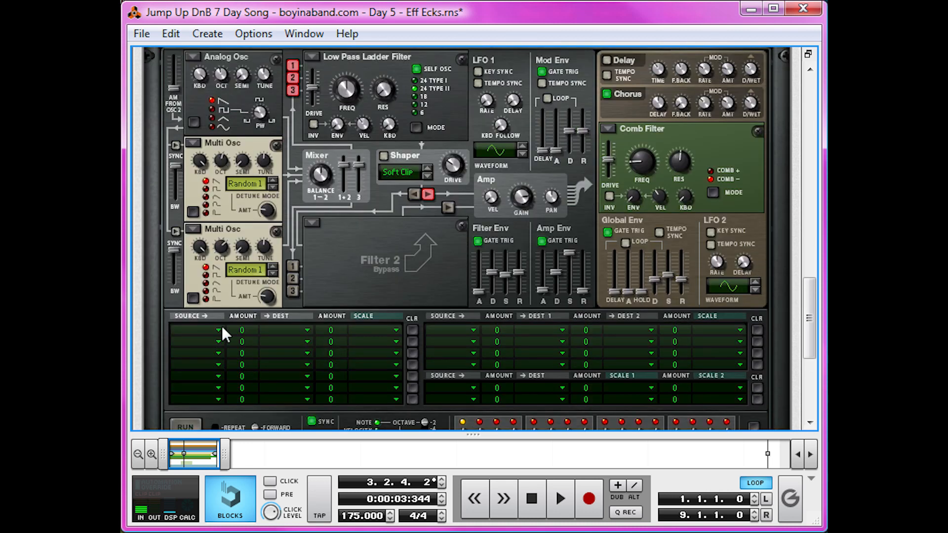
{"action": "left_click", "coordinate": [447, 329]}
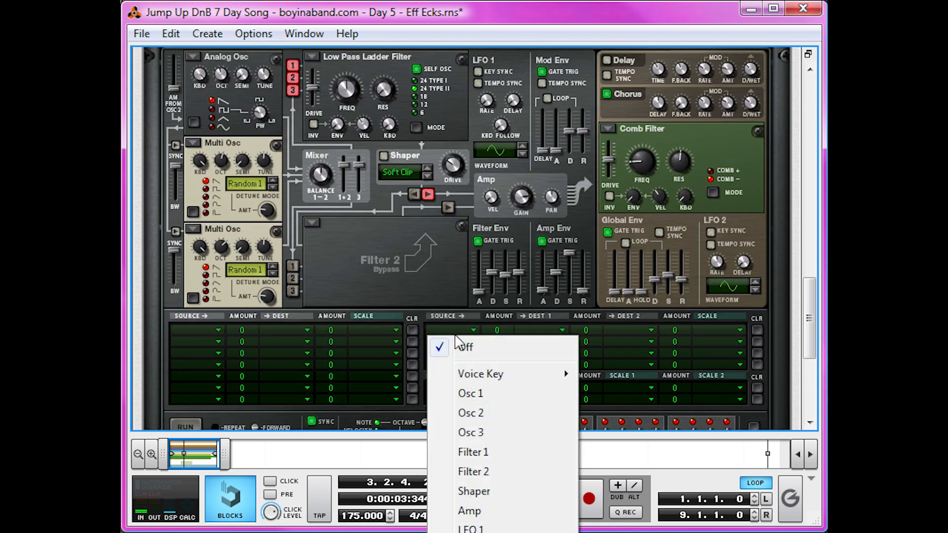
{"action": "left_click", "coordinate": [507, 529]}
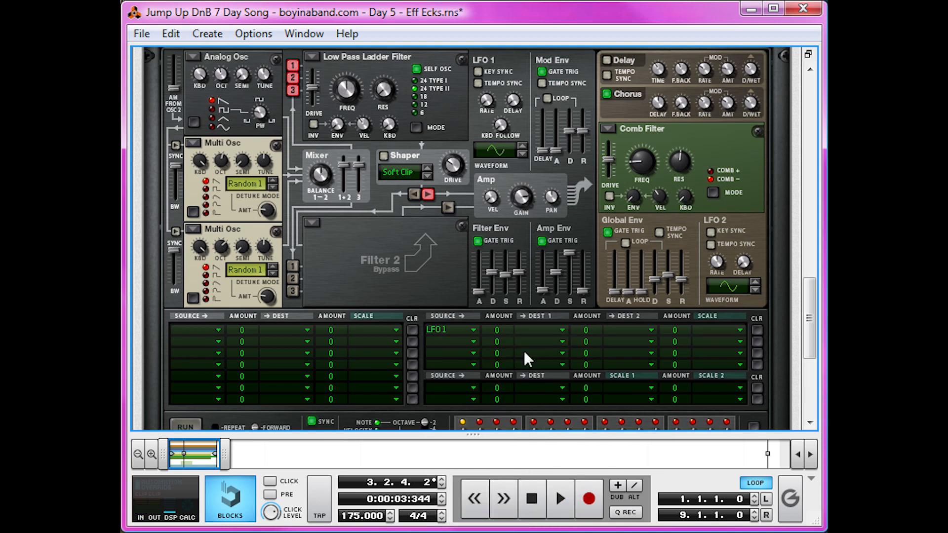
{"action": "left_click", "coordinate": [545, 336]}
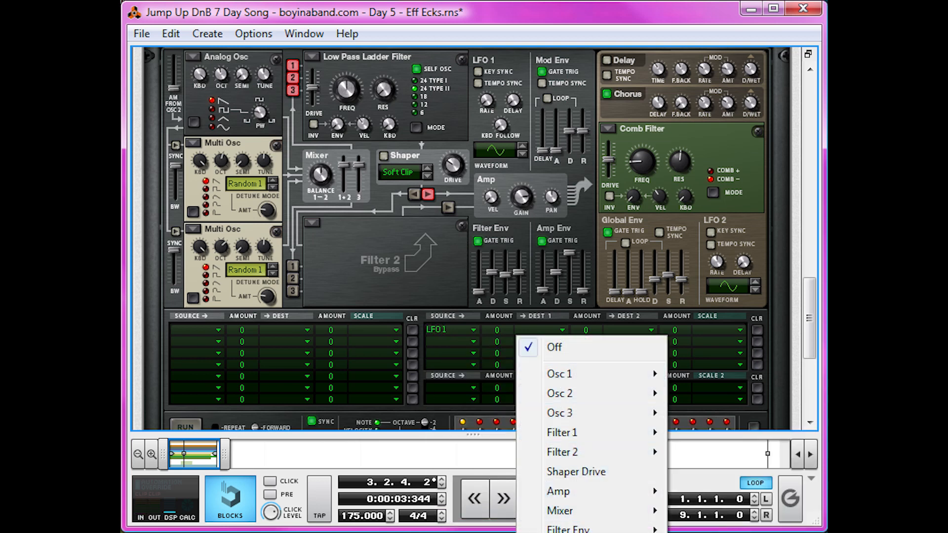
{"action": "left_click", "coordinate": [691, 532]}
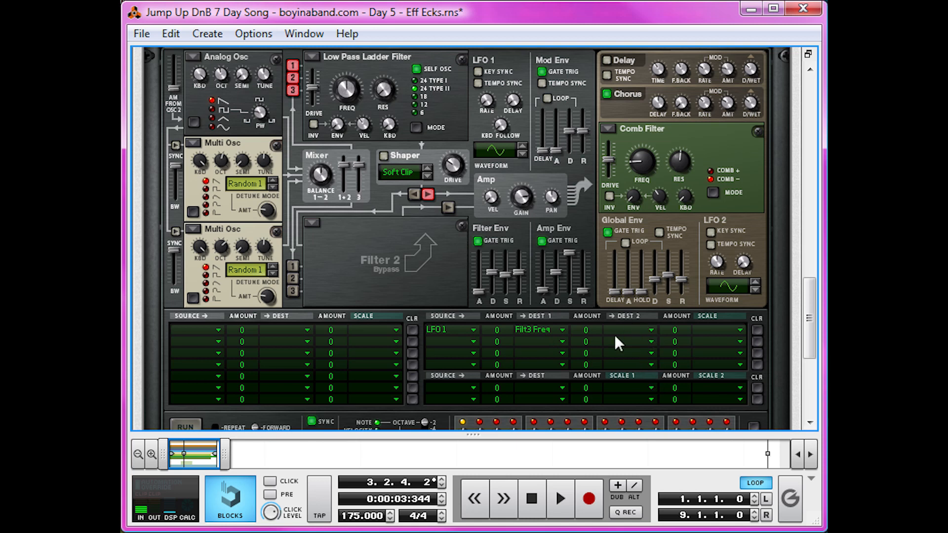
{"action": "left_click_drag", "start_coordinate": [501, 331], "coordinate": [511, 296]}
{"action": "left_click_drag", "start_coordinate": [580, 331], "coordinate": [595, 220]}
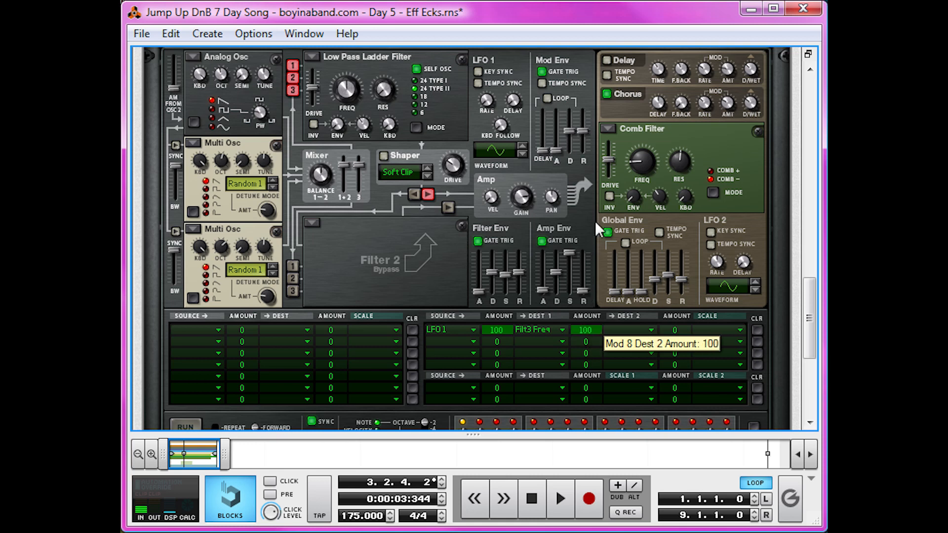
Add Filter 3's resonance as LFO 1's second modulation destination and play back the synth from the start.
{"action": "left_click", "coordinate": [638, 328]}
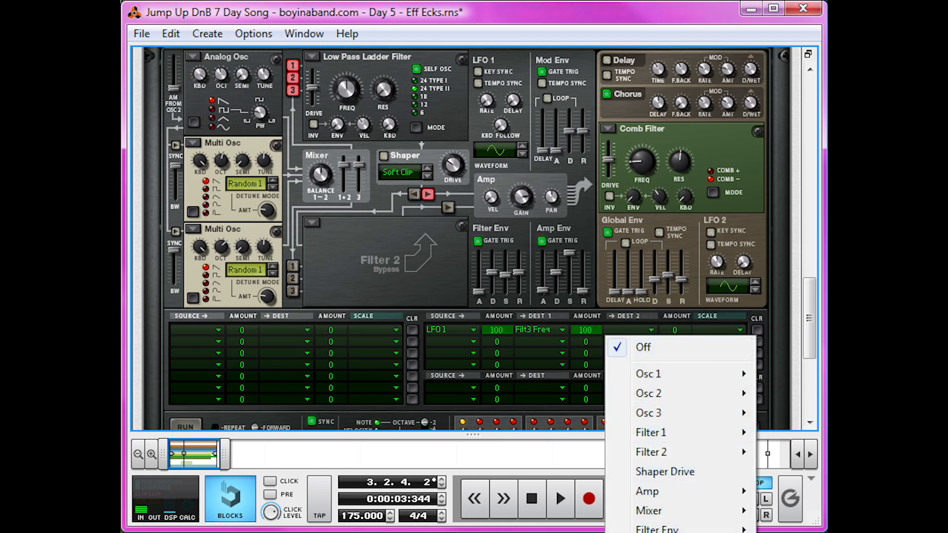
{"action": "left_click", "coordinate": [785, 532]}
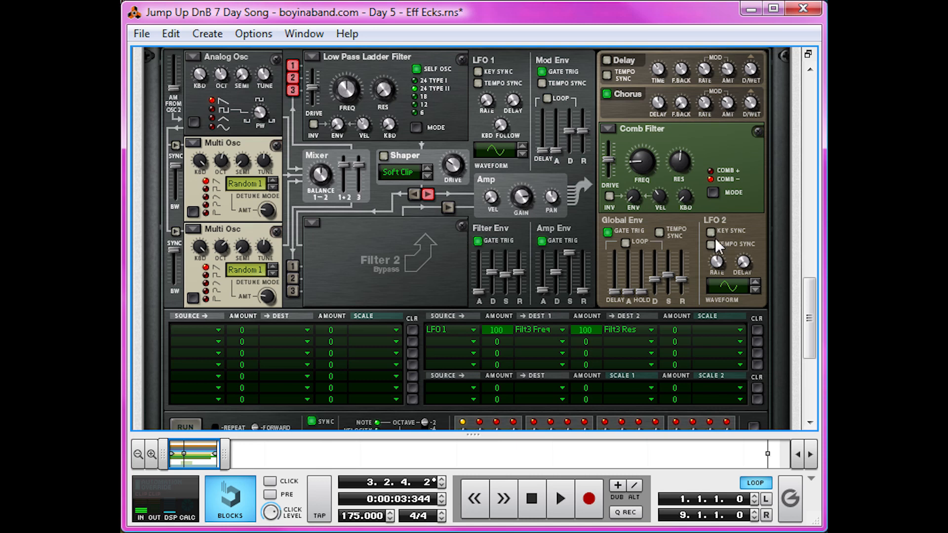
{"action": "key", "text": "shift+Return"}
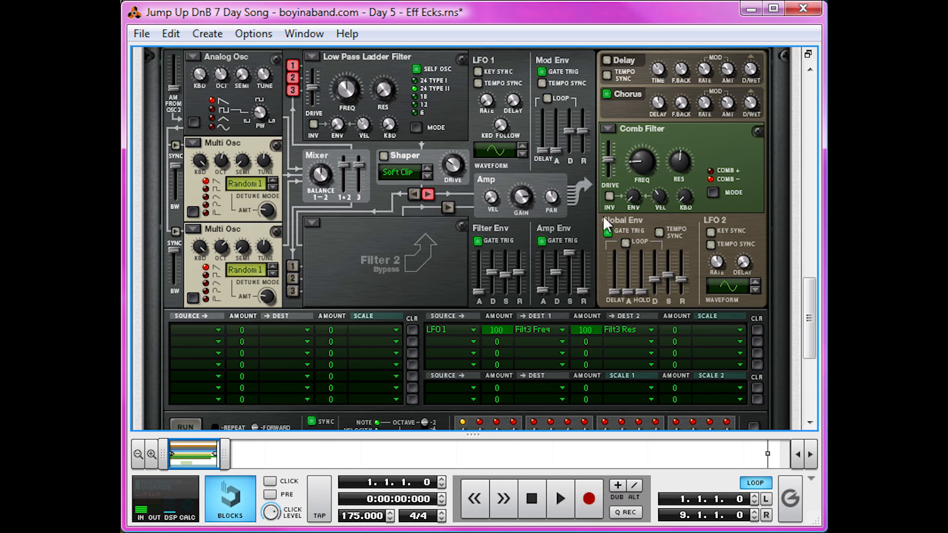
{"action": "key", "text": "space"}
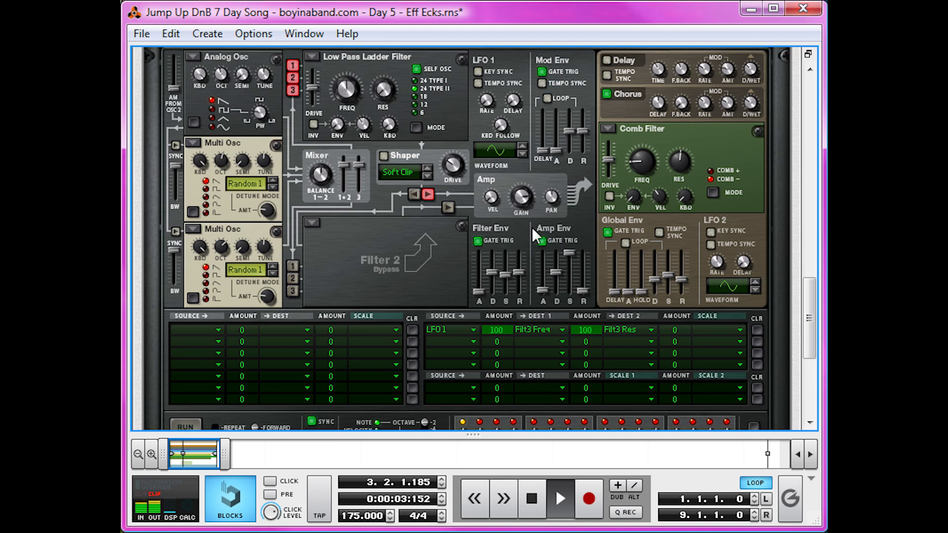
{"action": "key", "text": "space"}
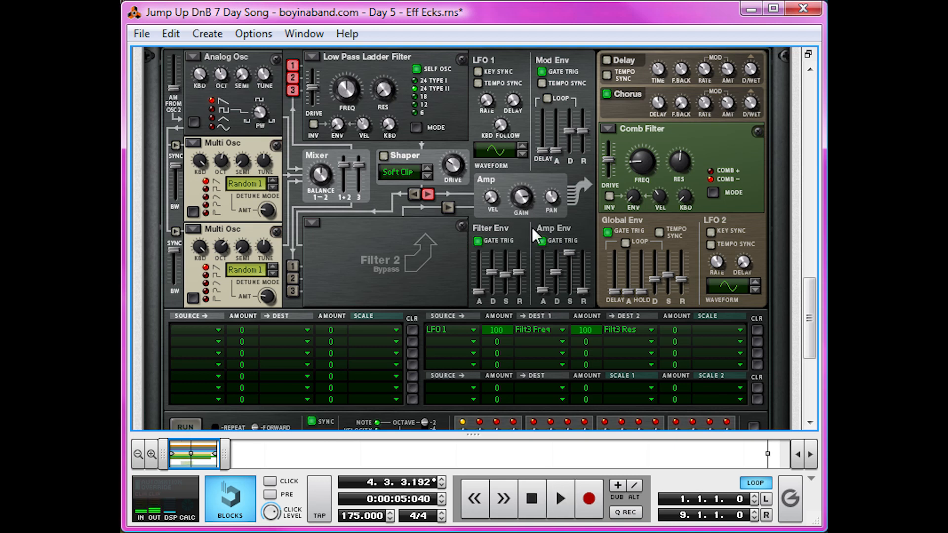
Create automation for Thor's Filter 1 frequency and draw a straight ramp from 0 at bar 1 up to 127 just before bar 9.
{"action": "right_click", "coordinate": [350, 91]}
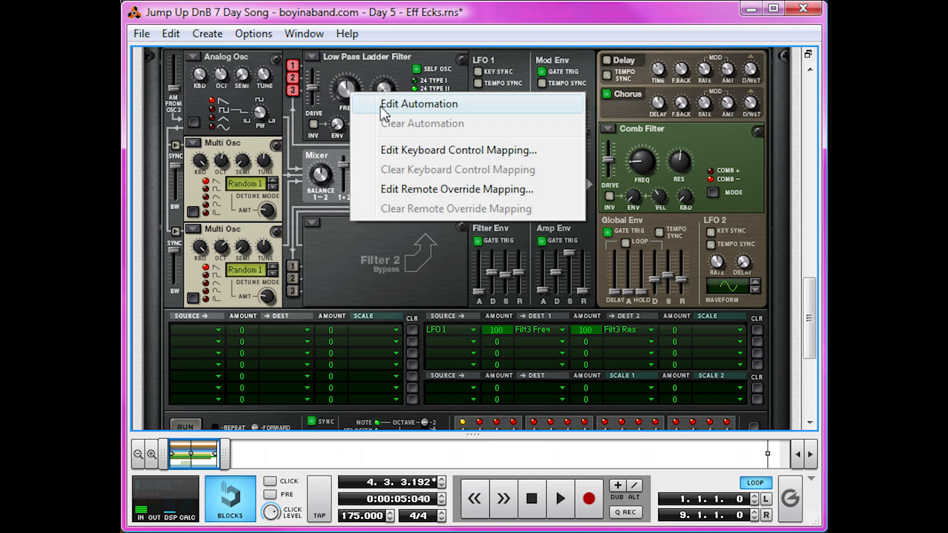
{"action": "left_click", "coordinate": [382, 107]}
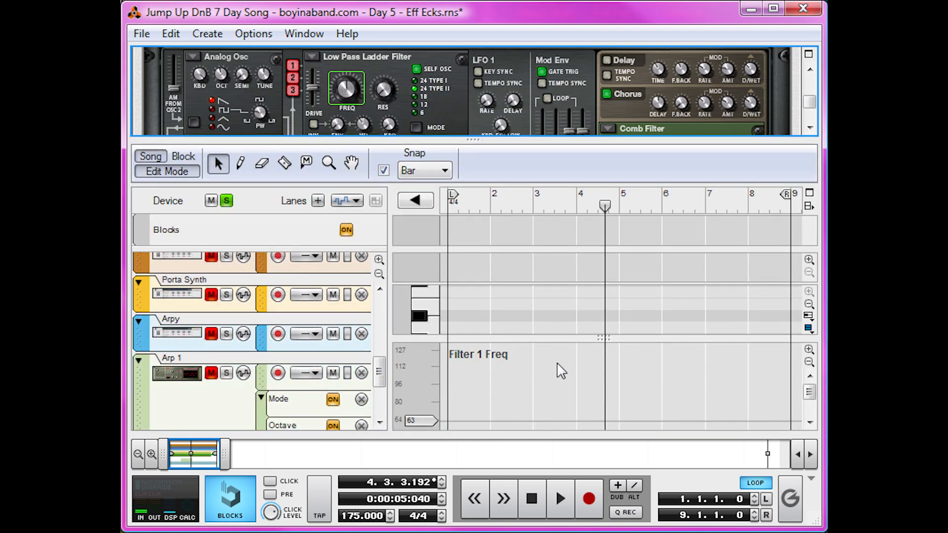
{"action": "left_click_drag", "start_coordinate": [480, 141], "coordinate": [477, 50]}
{"action": "key", "text": "w"}
{"action": "mouse_move", "coordinate": [450, 399]}
{"action": "left_mouse_down"}
{"action": "mouse_move", "coordinate": [731, 250]}
{"action": "mouse_move", "coordinate": [788, 251]}
{"action": "left_mouse_up"}
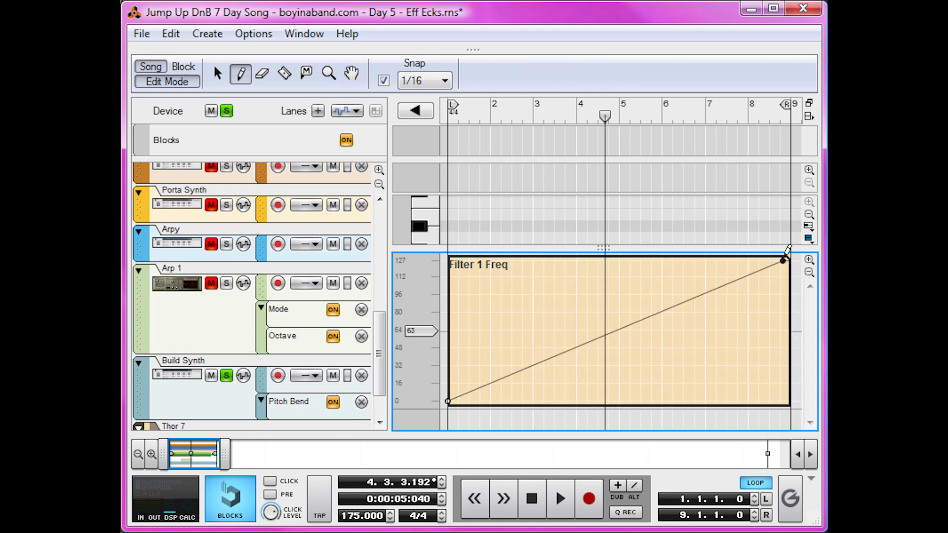
{"action": "key", "text": "q"}
Solo the Thor 7 track and play back the automated filter sweep from the song start.
{"action": "left_click", "coordinate": [449, 113]}
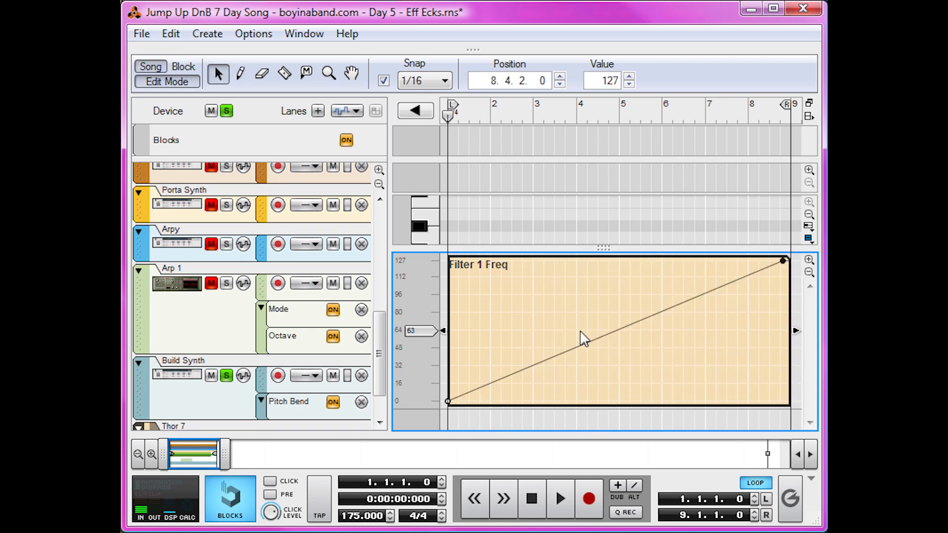
{"action": "key", "text": "space"}
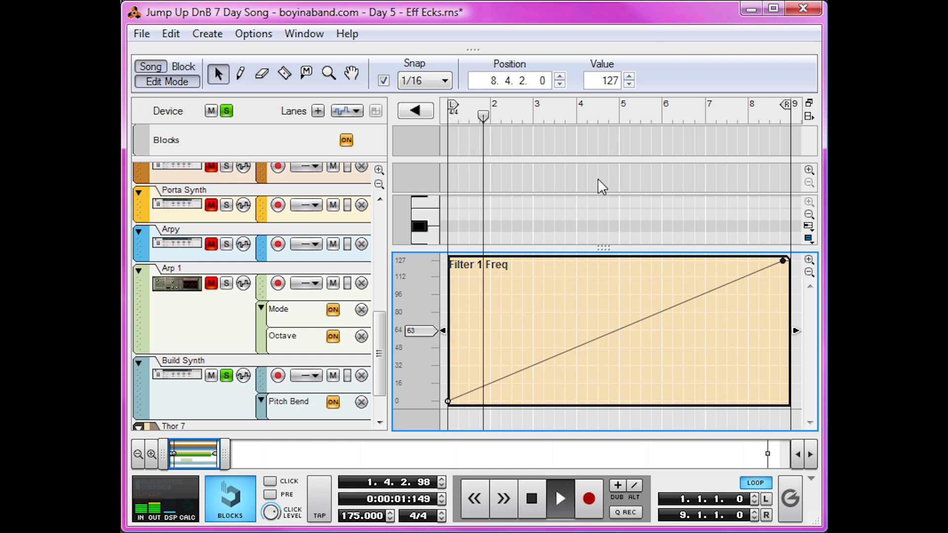
{"action": "key", "text": "space"}
{"action": "key", "text": "shift+Return"}
{"action": "scroll", "coordinate": [227, 380], "scroll_direction": "down", "scroll_amount": 3}
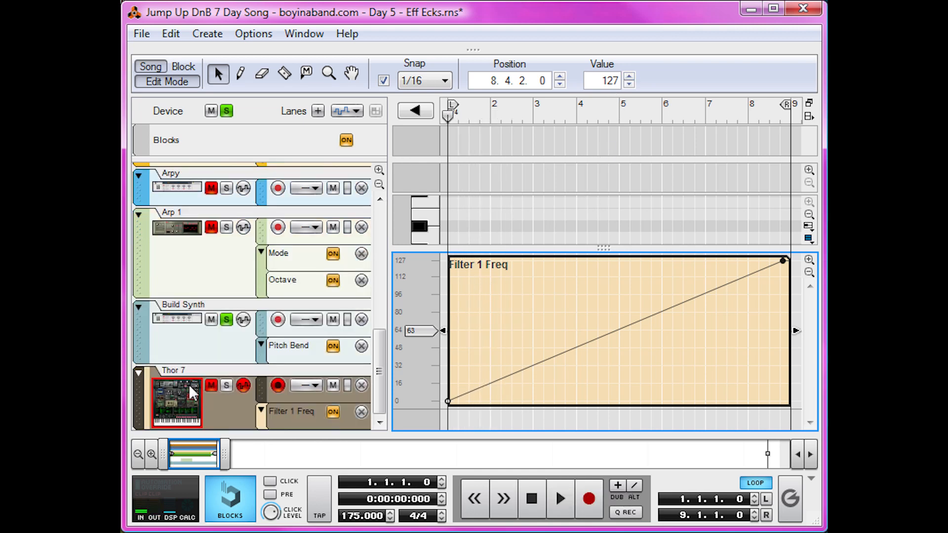
{"action": "left_click", "coordinate": [226, 386]}
{"action": "key", "text": "space"}
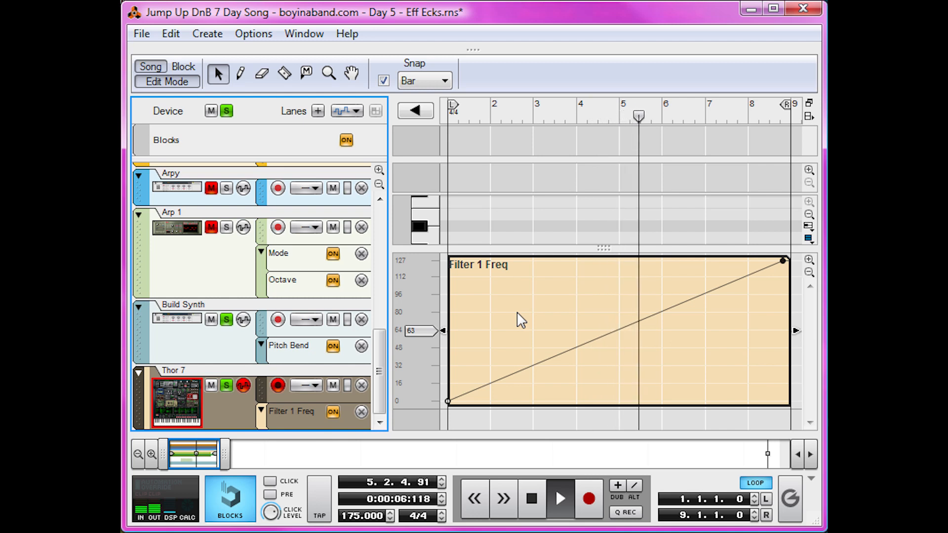
{"action": "key", "text": "space"}
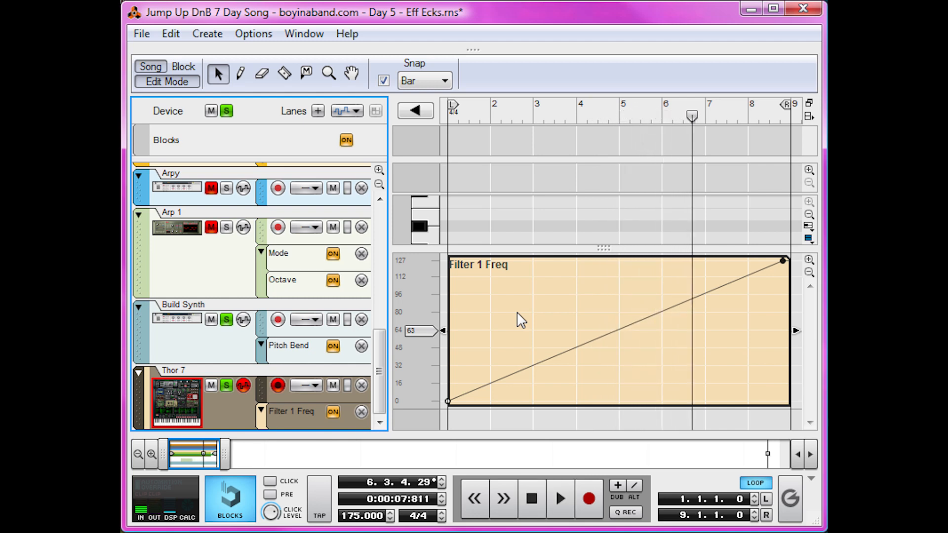
Return to the rack, route oscillators 1, 2 and 3 into Thor's Filter 2 slot, and send its output to the amp.
{"action": "left_click_drag", "start_coordinate": [484, 51], "coordinate": [529, 518]}
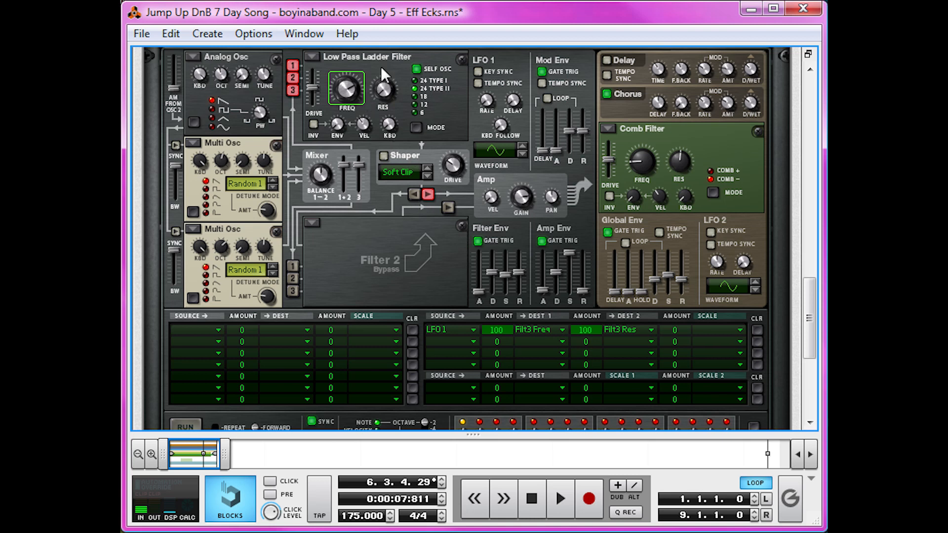
{"action": "left_click", "coordinate": [292, 265]}
{"action": "left_click", "coordinate": [294, 276]}
{"action": "left_click", "coordinate": [294, 291]}
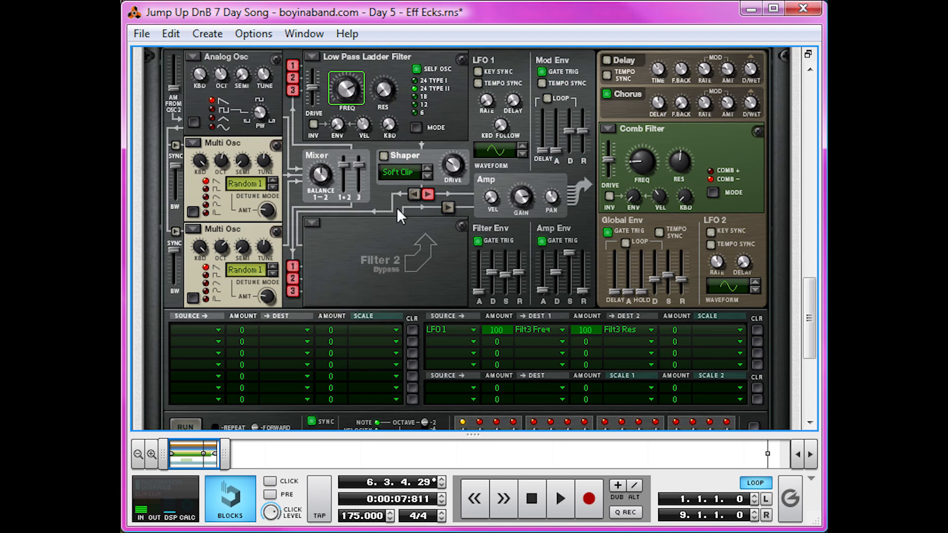
{"action": "left_click", "coordinate": [447, 207]}
Create automation for Thor's LFO 1 rate and draw a straight ramp from 0 at bar 1 up to 127 just before bar 9.
{"action": "scroll", "coordinate": [425, 280], "scroll_direction": "up", "scroll_amount": 1}
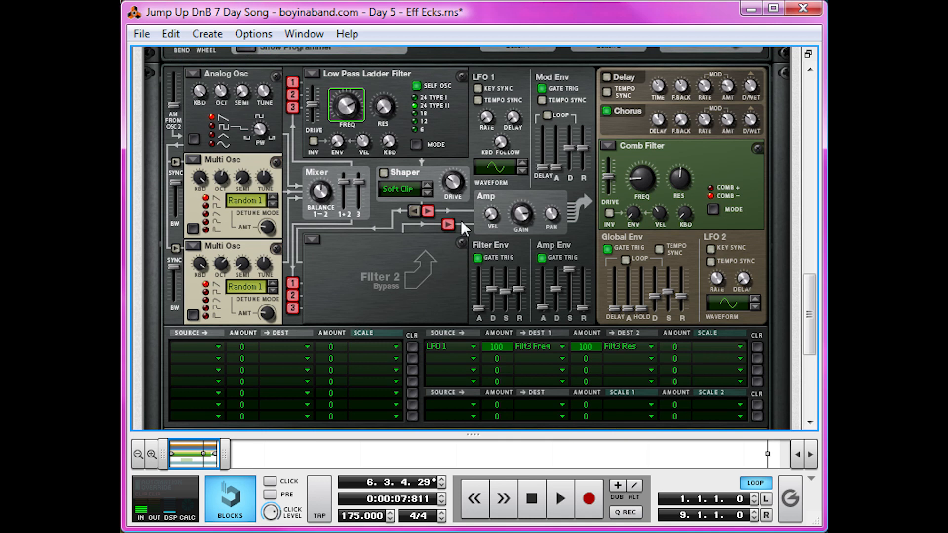
{"action": "right_click", "coordinate": [490, 121]}
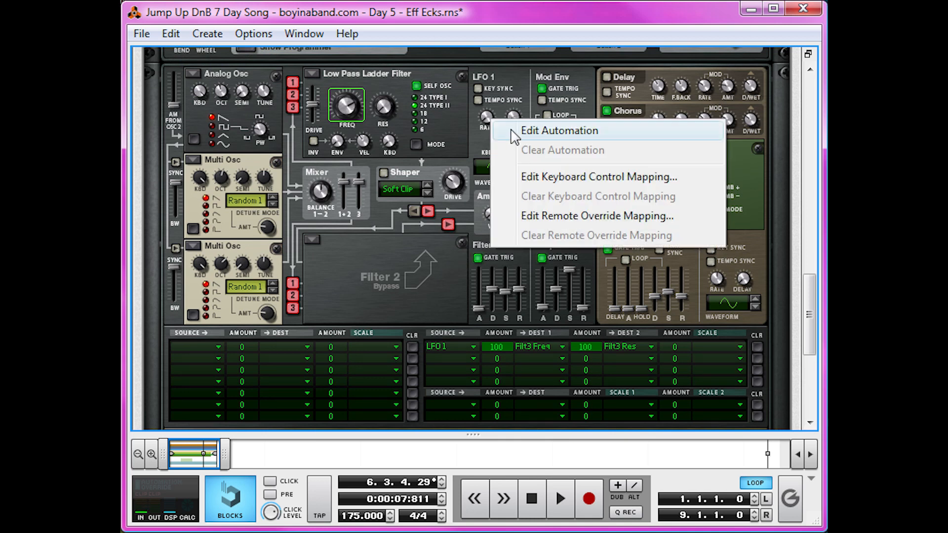
{"action": "left_click", "coordinate": [512, 131]}
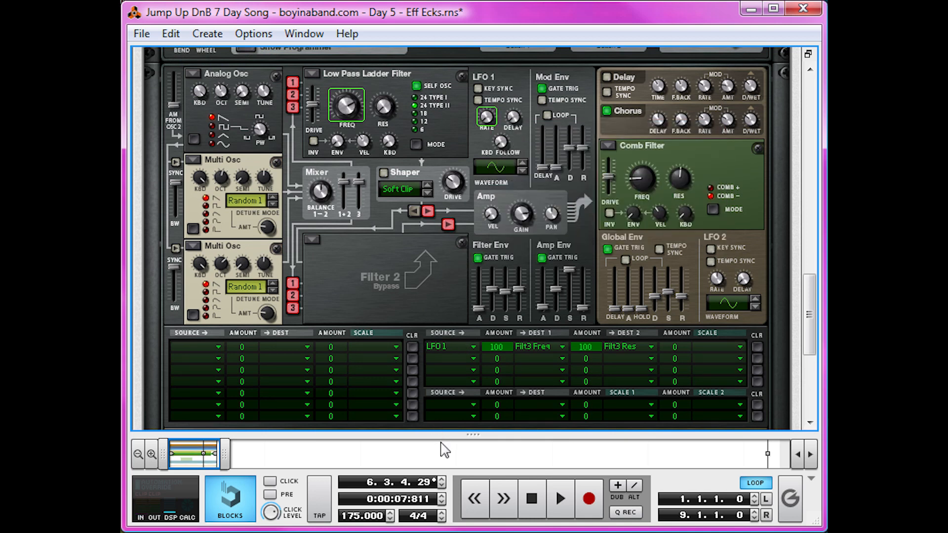
{"action": "left_click_drag", "start_coordinate": [450, 435], "coordinate": [451, 50]}
{"action": "key", "text": "p"}
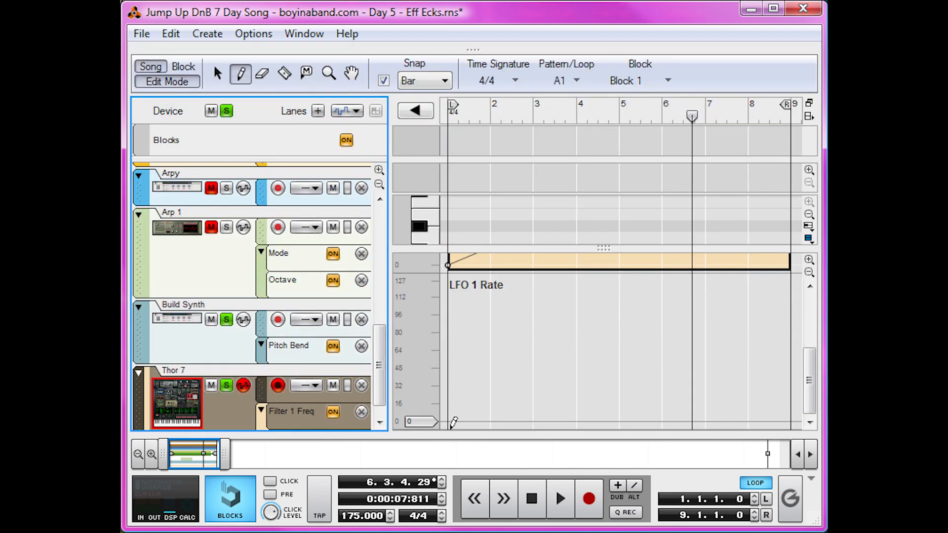
{"action": "mouse_move", "coordinate": [454, 416]}
{"action": "left_mouse_down"}
{"action": "mouse_move", "coordinate": [656, 307]}
{"action": "mouse_move", "coordinate": [785, 267]}
{"action": "left_mouse_up"}
{"action": "key", "text": "q"}
Play back the LFO 1 rate ramp and lower its end point to about 106.
{"action": "key", "text": "space"}
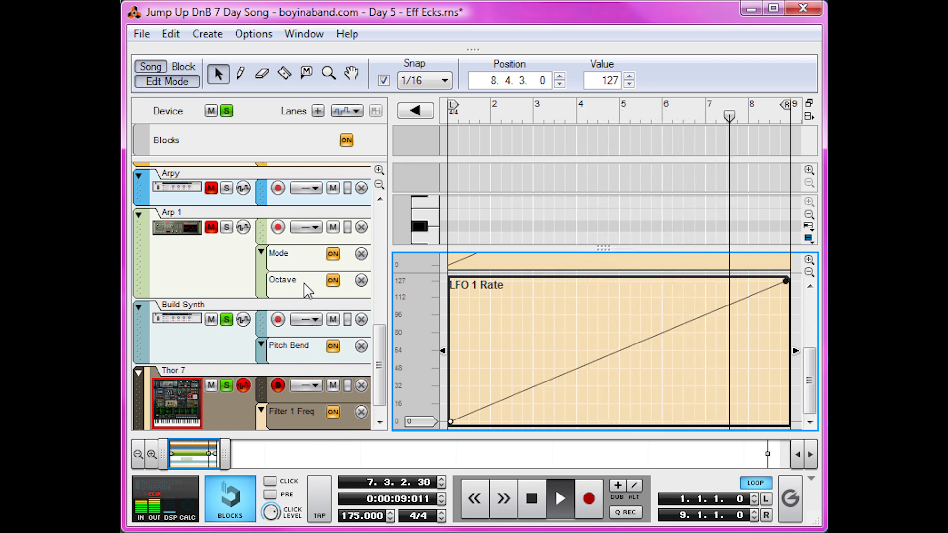
{"action": "key", "text": "space"}
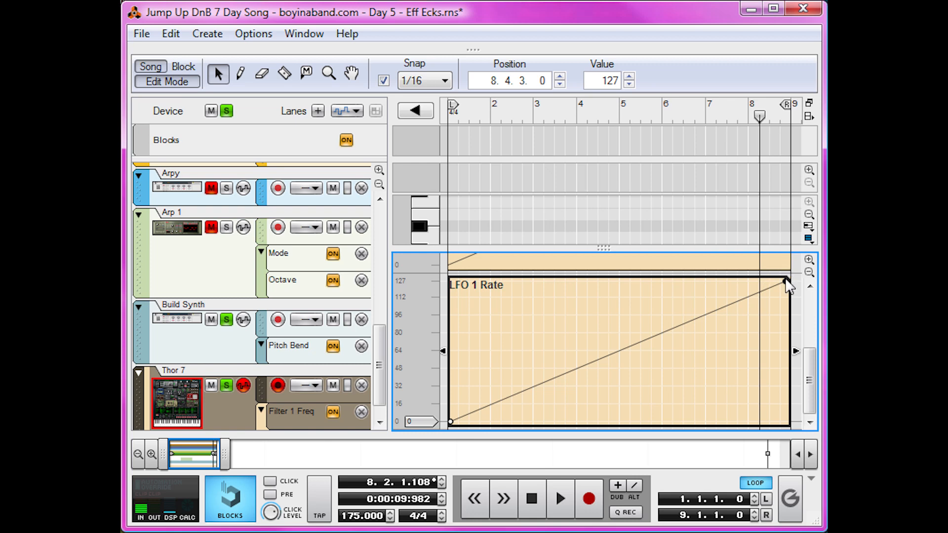
{"action": "left_click", "coordinate": [629, 84]}
{"action": "left_click", "coordinate": [630, 84]}
{"action": "left_click", "coordinate": [629, 84]}
{"action": "left_click", "coordinate": [629, 84]}
{"action": "left_click", "coordinate": [629, 84]}
{"action": "left_click", "coordinate": [629, 84]}
{"action": "left_click", "coordinate": [629, 83]}
{"action": "left_click", "coordinate": [629, 84]}
{"action": "left_click", "coordinate": [629, 84]}
{"action": "left_click", "coordinate": [629, 84]}
{"action": "left_click", "coordinate": [629, 84]}
{"action": "left_click", "coordinate": [642, 413]}
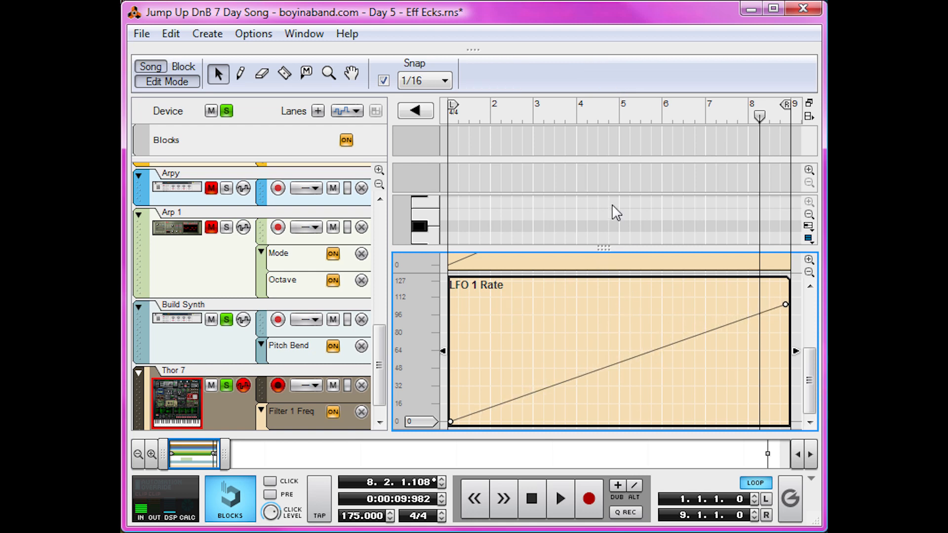
Create automation for Line Mixer 5's master level and draw a ramp from 23 at bar 1 up to 100 just before bar 9.
{"action": "left_click_drag", "start_coordinate": [474, 50], "coordinate": [459, 434]}
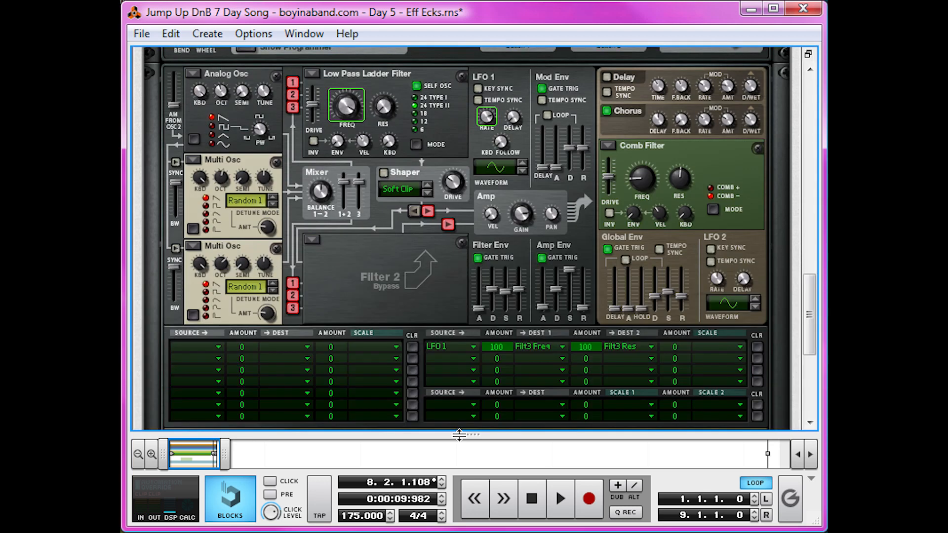
{"action": "scroll", "coordinate": [451, 326], "scroll_direction": "up", "scroll_amount": 10}
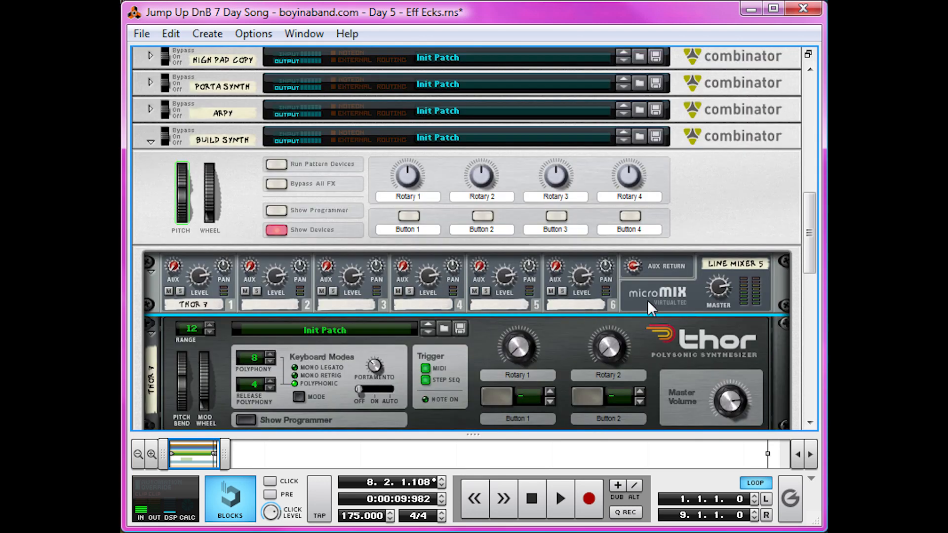
{"action": "scroll", "coordinate": [716, 289], "scroll_direction": "up", "scroll_amount": 8}
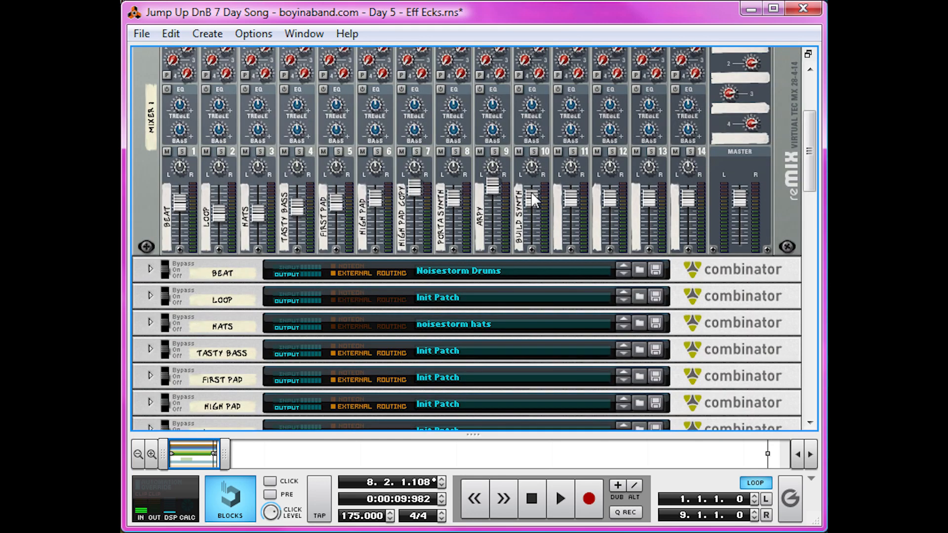
{"action": "scroll", "coordinate": [531, 200], "scroll_direction": "down", "scroll_amount": 10}
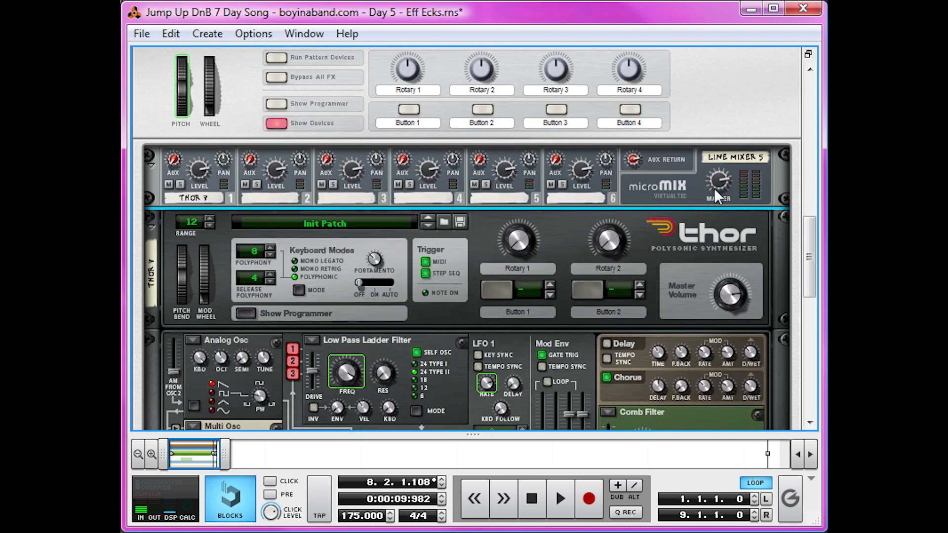
{"action": "right_click", "coordinate": [718, 181]}
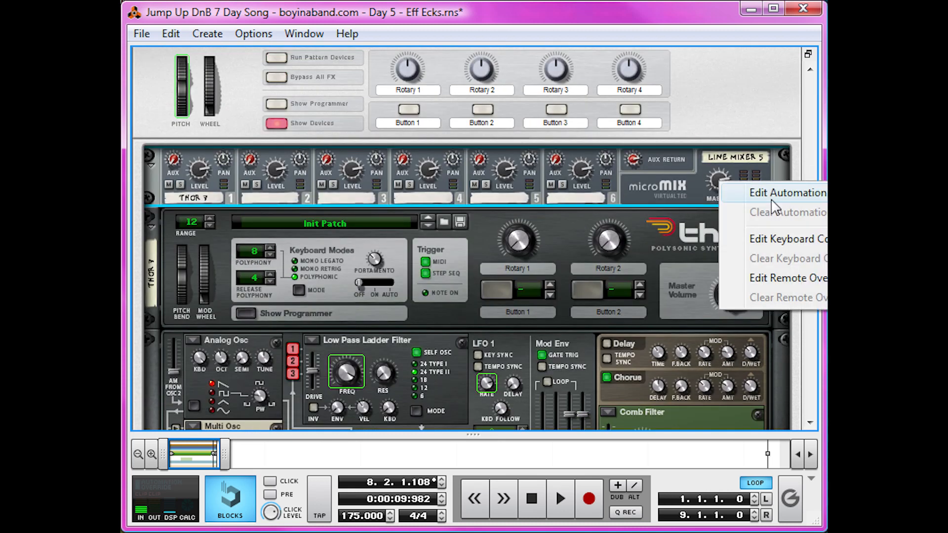
{"action": "left_click", "coordinate": [772, 197]}
{"action": "key", "text": "w"}
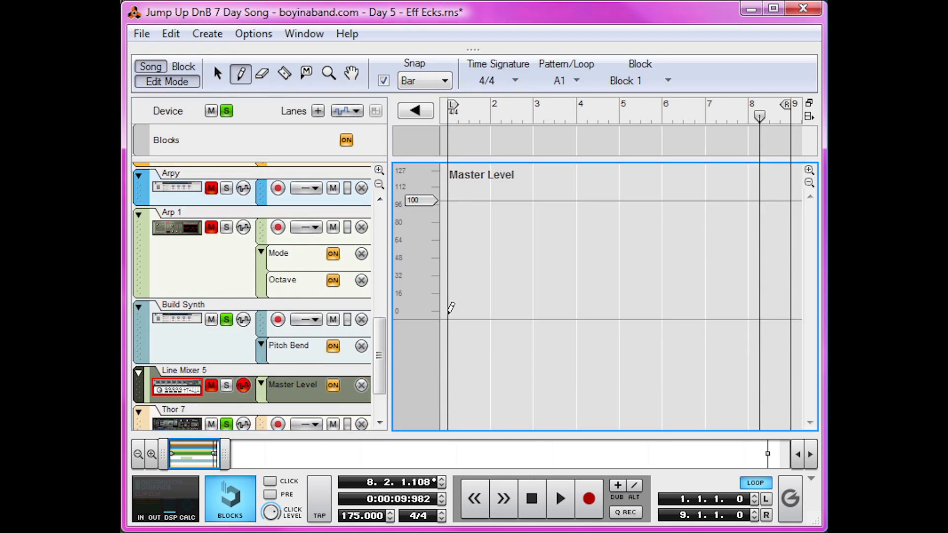
{"action": "left_click", "coordinate": [450, 285]}
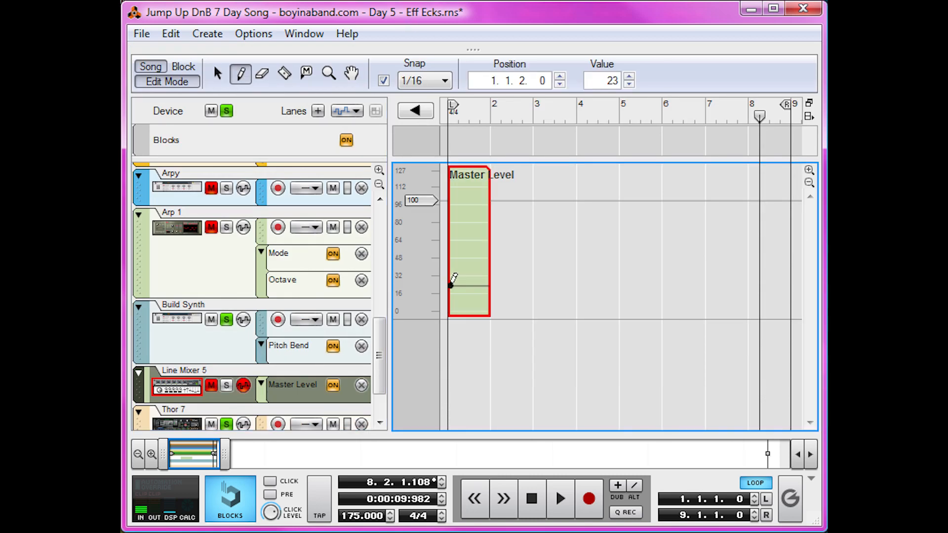
{"action": "left_click", "coordinate": [786, 201]}
{"action": "key", "text": "q"}
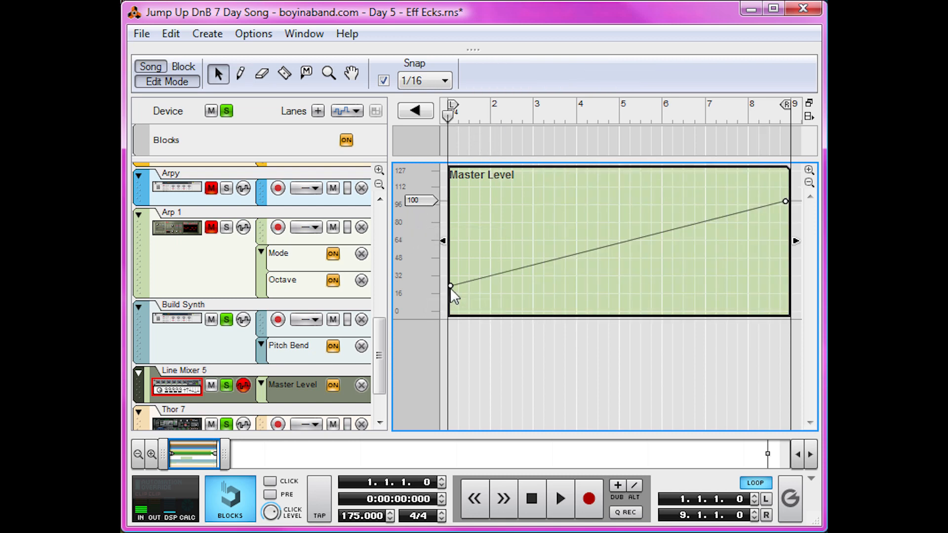
{"action": "left_click", "coordinate": [450, 286]}
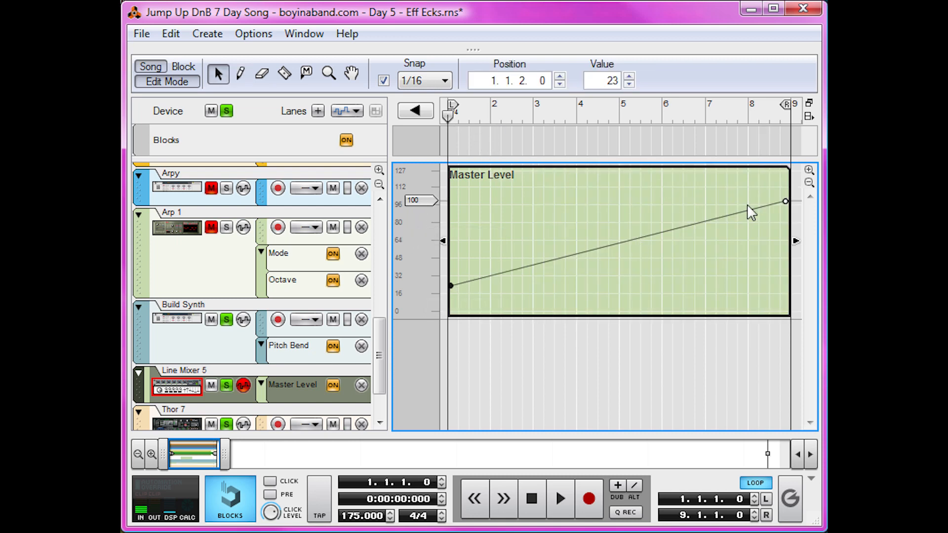
{"action": "left_click", "coordinate": [785, 202]}
Break the master level ramp at 8.3.1, drop it to 0 at 8.3.2, and hold it at 0 through 8.4.3.
{"action": "key", "text": "w"}
{"action": "left_click", "coordinate": [769, 113]}
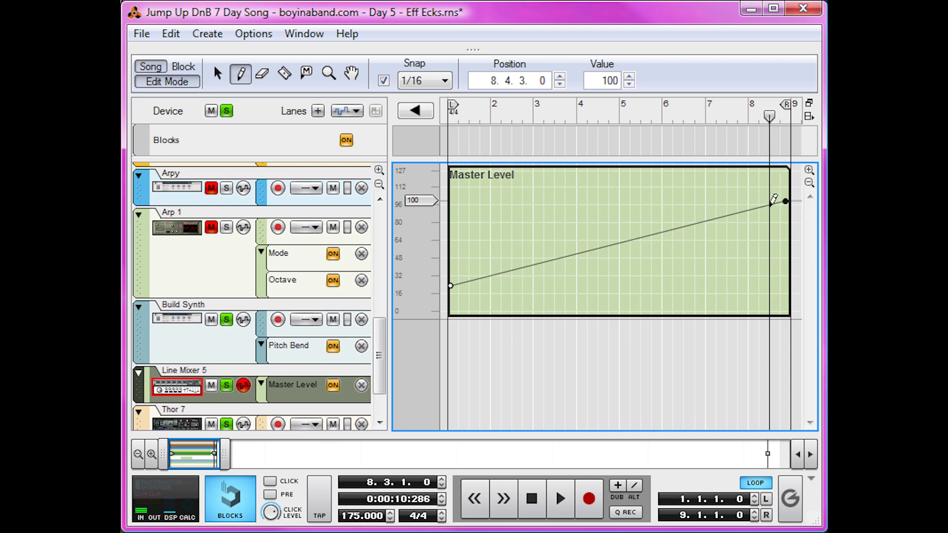
{"action": "left_click", "coordinate": [769, 206]}
{"action": "left_click", "coordinate": [772, 312]}
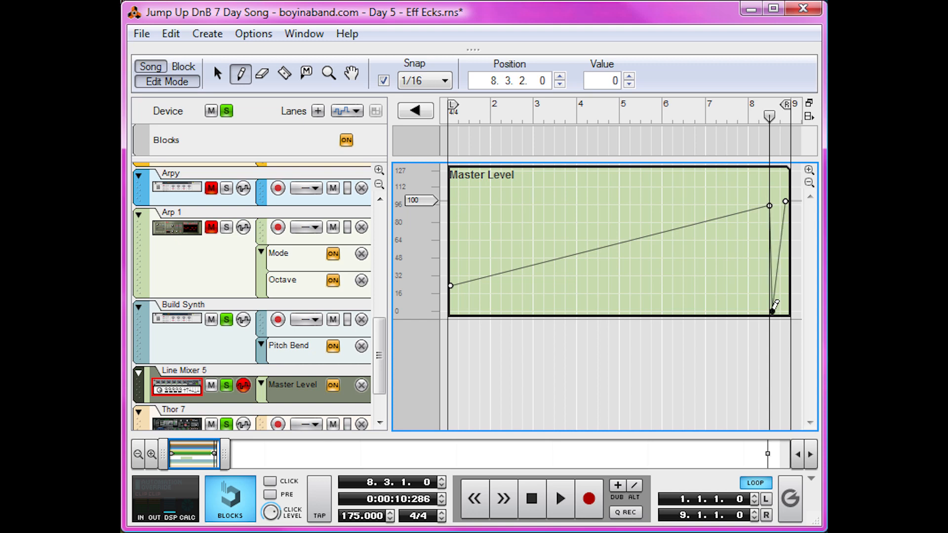
{"action": "key", "text": "q"}
{"action": "left_click", "coordinate": [753, 303]}
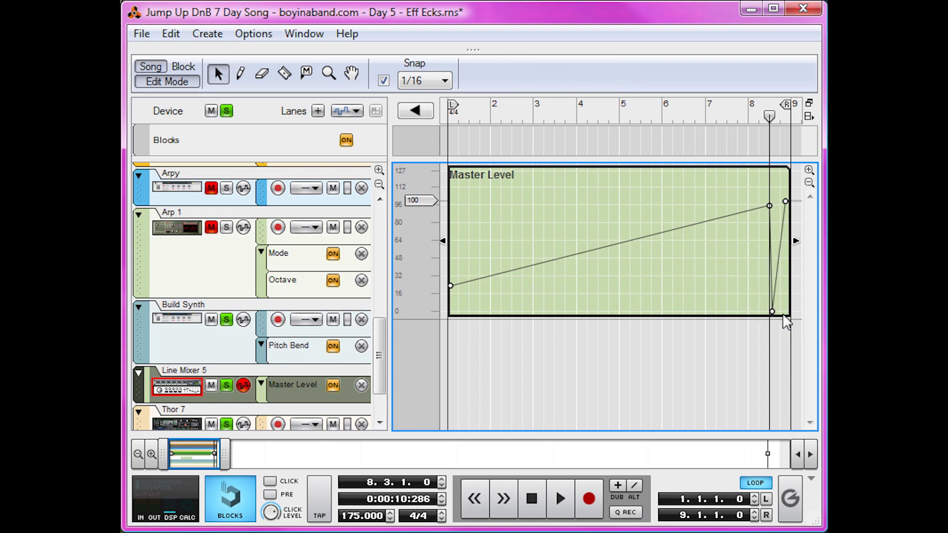
{"action": "key", "text": "w"}
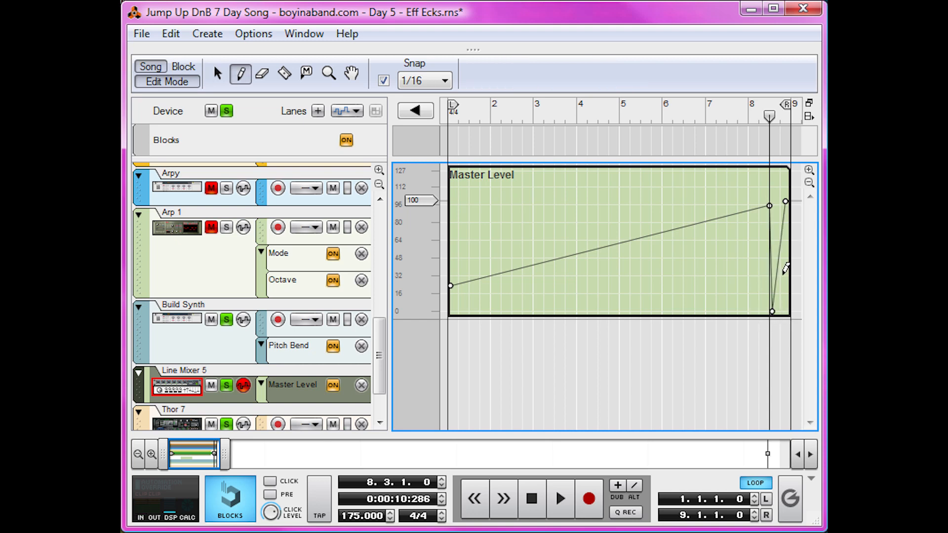
{"action": "left_click", "coordinate": [784, 312]}
{"action": "key", "text": "q"}
{"action": "left_click", "coordinate": [745, 119]}
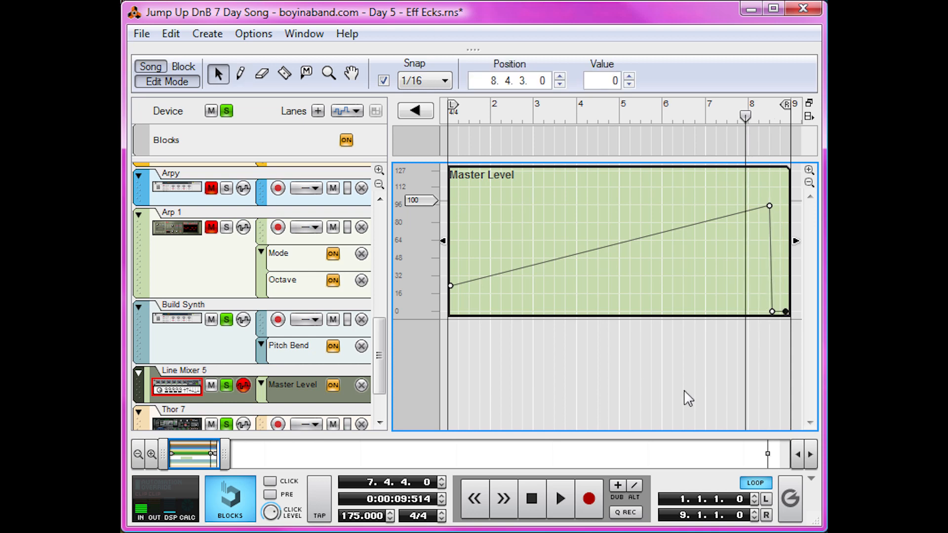
Return to the rack, create a DDL-1 digital delay under Line Mixer 5, and raise the Thor 7 channel's aux send.
{"action": "left_click_drag", "start_coordinate": [501, 48], "coordinate": [523, 433]}
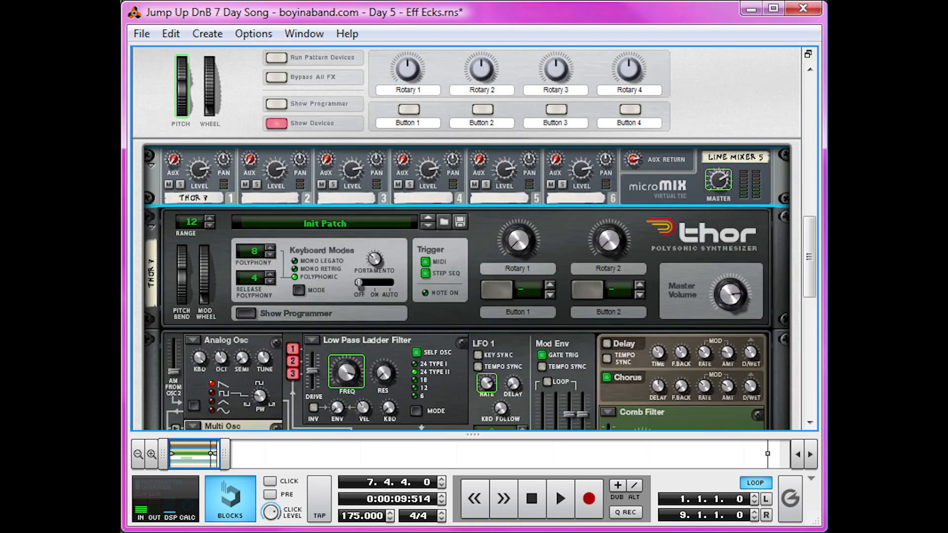
{"action": "right_click", "coordinate": [621, 175]}
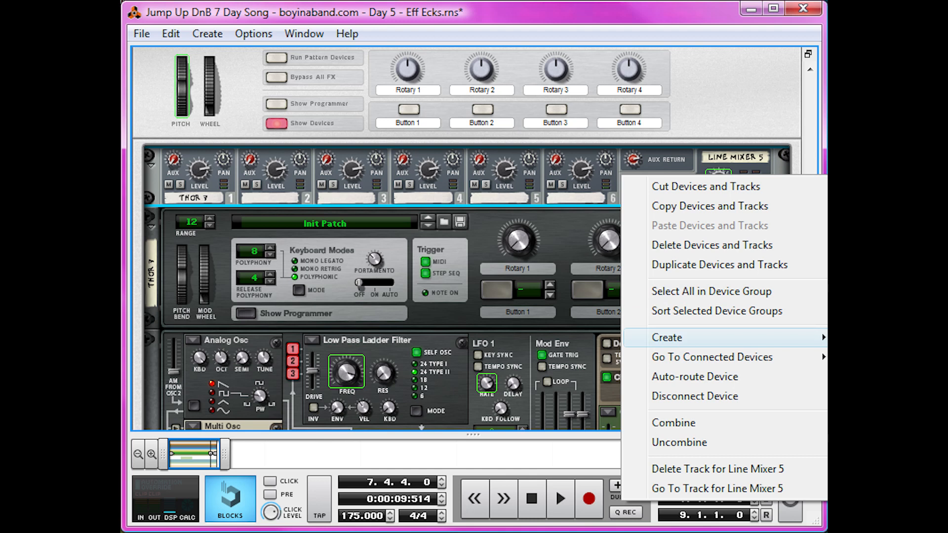
{"action": "left_click", "coordinate": [889, 345]}
{"action": "left_click_drag", "start_coordinate": [171, 159], "coordinate": [171, 135]}
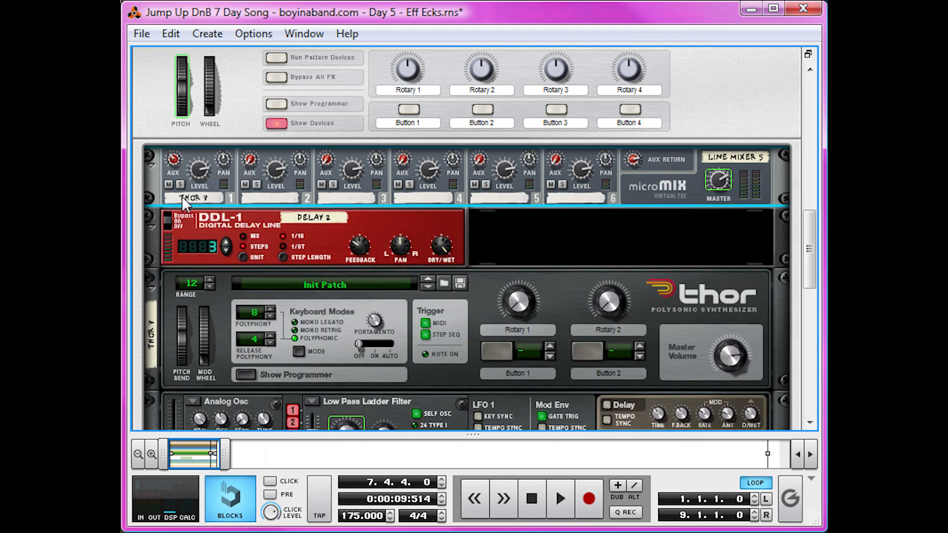